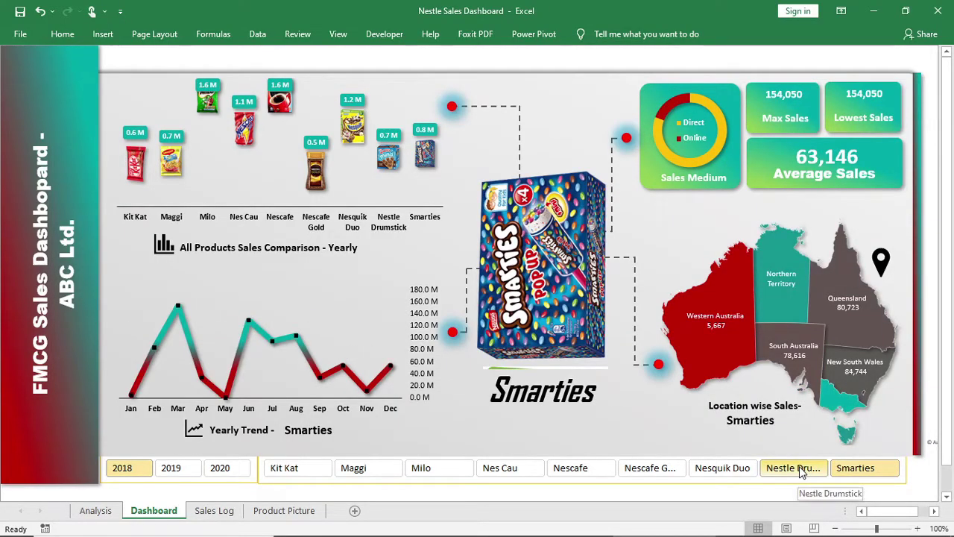
Step: View the dashboard for Nestle Drumstick, Nesquik Duo, Nescafe, Nes Cau and Milo in turn
click(801, 471)
click(704, 469)
click(573, 467)
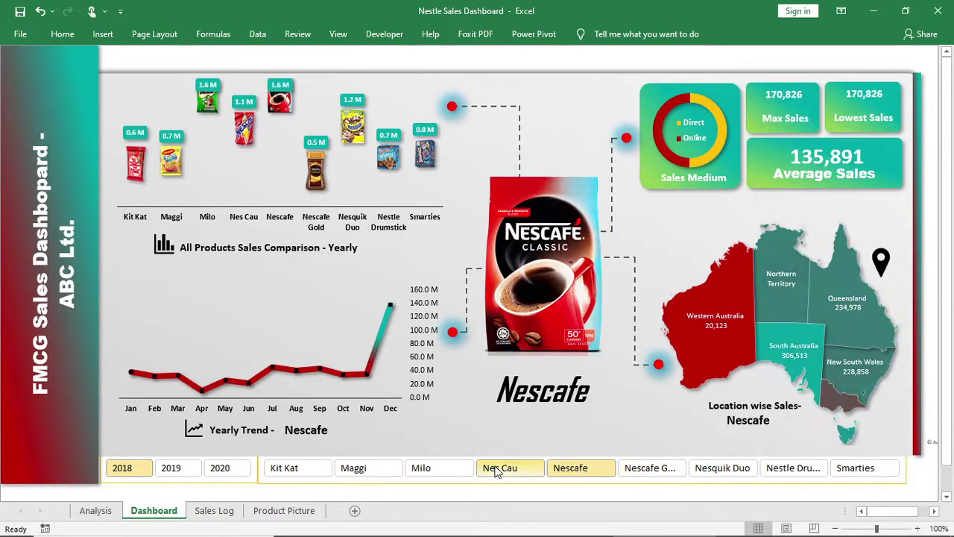
click(494, 467)
click(420, 467)
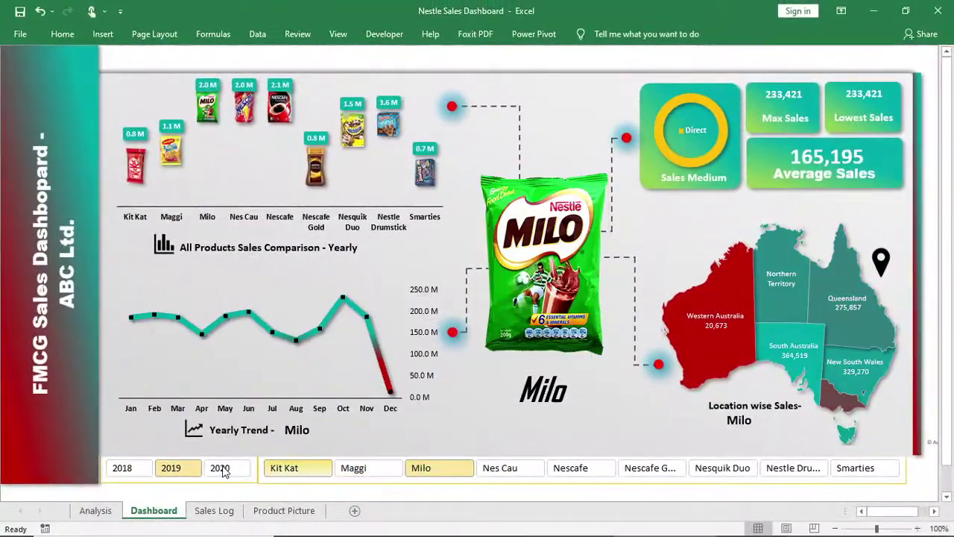
Step: Filter the dashboard to 2020, switch it to 2018, and view each product from Nes Cau through Smarties
click(224, 470)
click(136, 470)
click(499, 467)
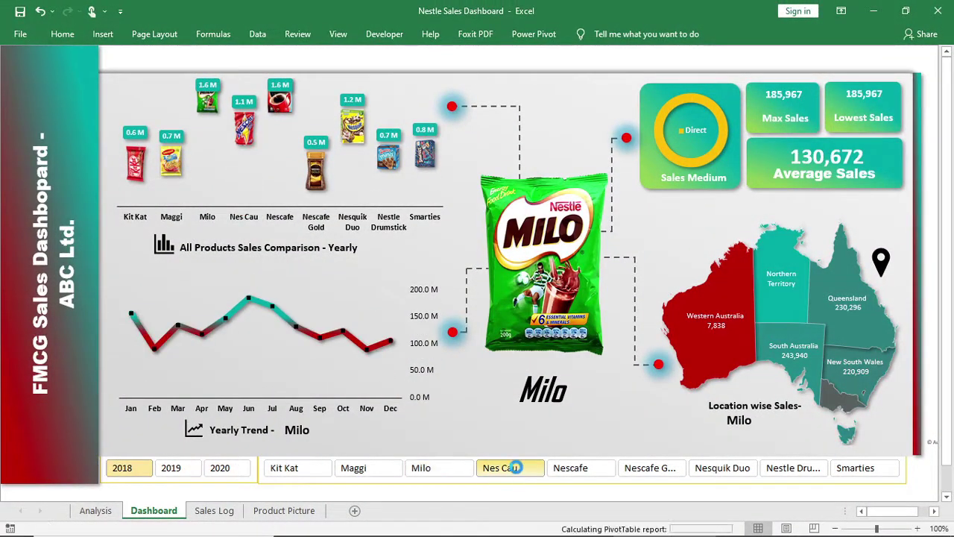
click(570, 467)
click(648, 468)
click(722, 467)
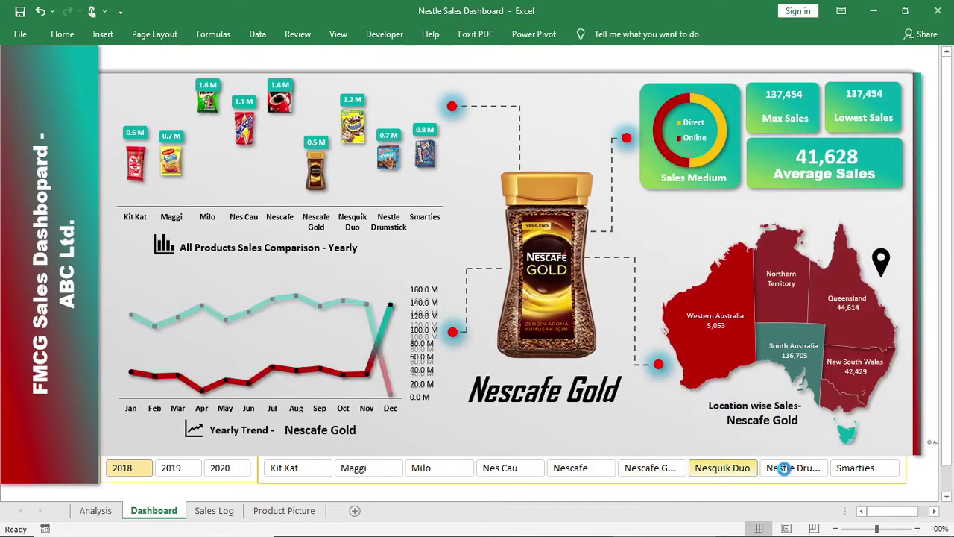
click(786, 469)
click(842, 469)
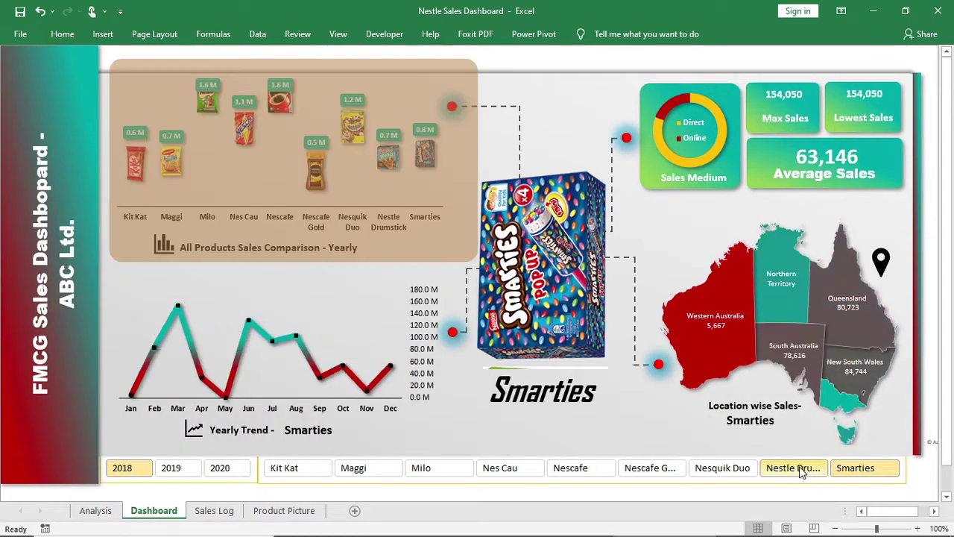
Step: View the products from Nestle Drumstick back to Maggi, and switch the dashboard year to 2019 and back to 2018
click(798, 470)
click(700, 470)
click(634, 468)
click(570, 468)
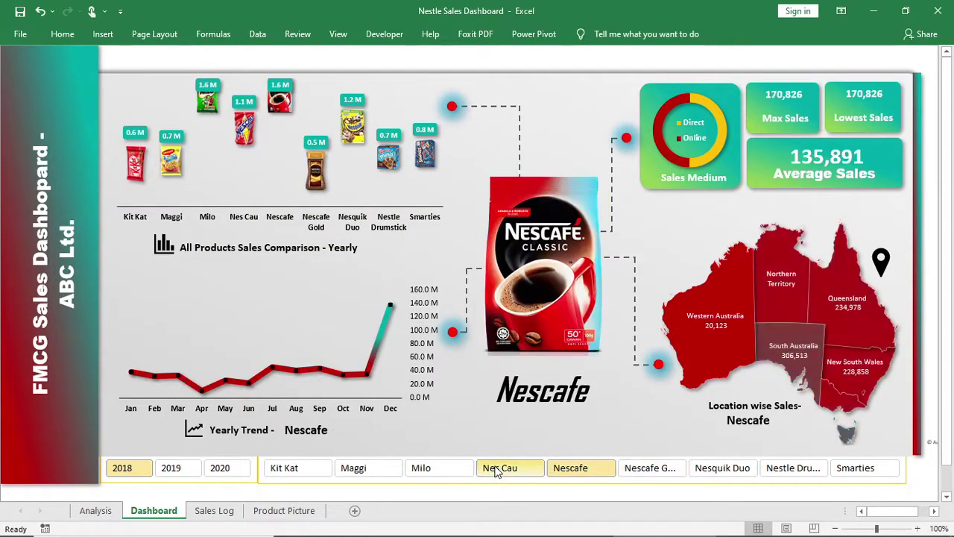
click(494, 468)
click(417, 468)
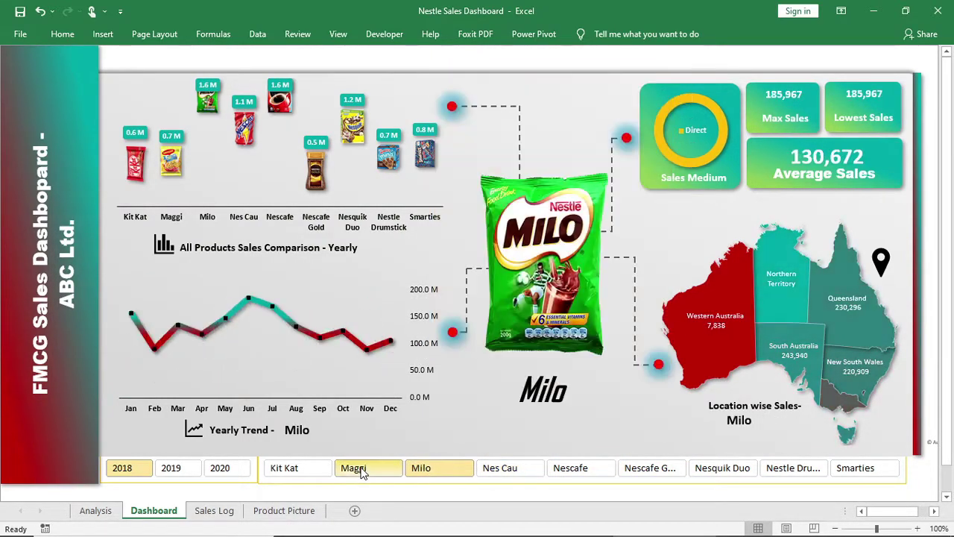
click(350, 468)
click(171, 467)
click(133, 468)
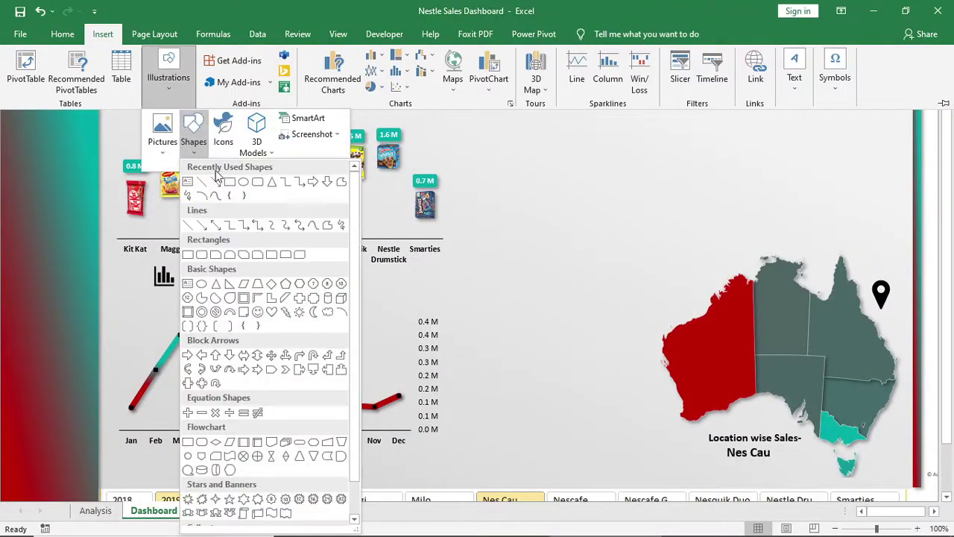
Step: Draw a rounded rectangle about 1.45 by 1.44 inches above the map, with no outline and a shadow
click(258, 182)
mouse_move(643, 142)
mouse_down()
mouse_move(703, 187)
mouse_move(732, 192)
mouse_move(724, 217)
mouse_move(736, 214)
mouse_up()
click(594, 35)
click(351, 71)
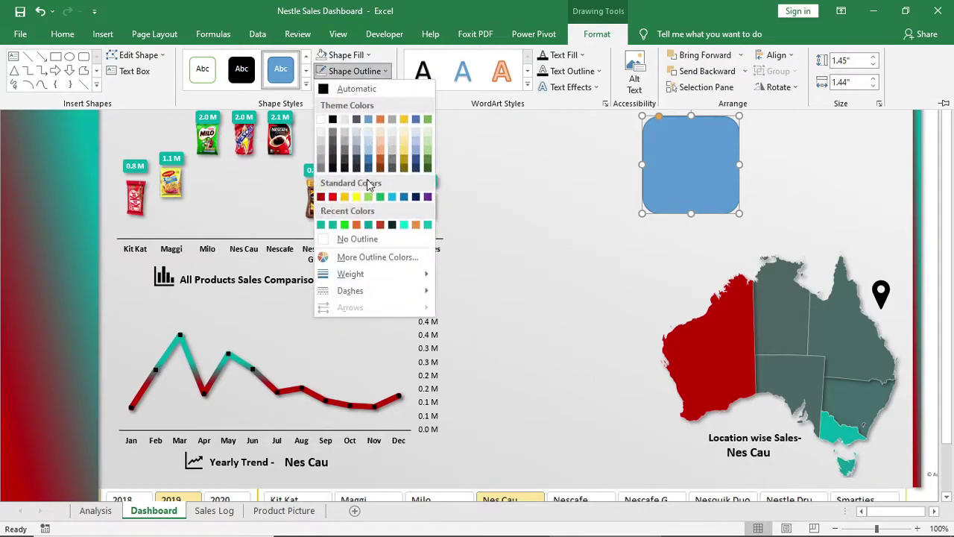
click(357, 239)
click(353, 86)
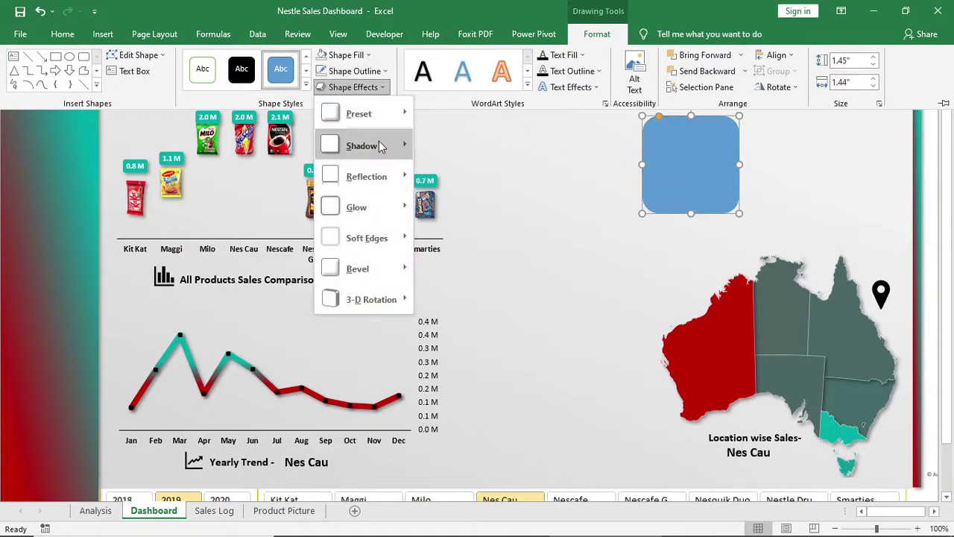
click(695, 184)
Step: Give the rounded rectangle a linear gradient fill running diagonally at 135°
right_click(695, 184)
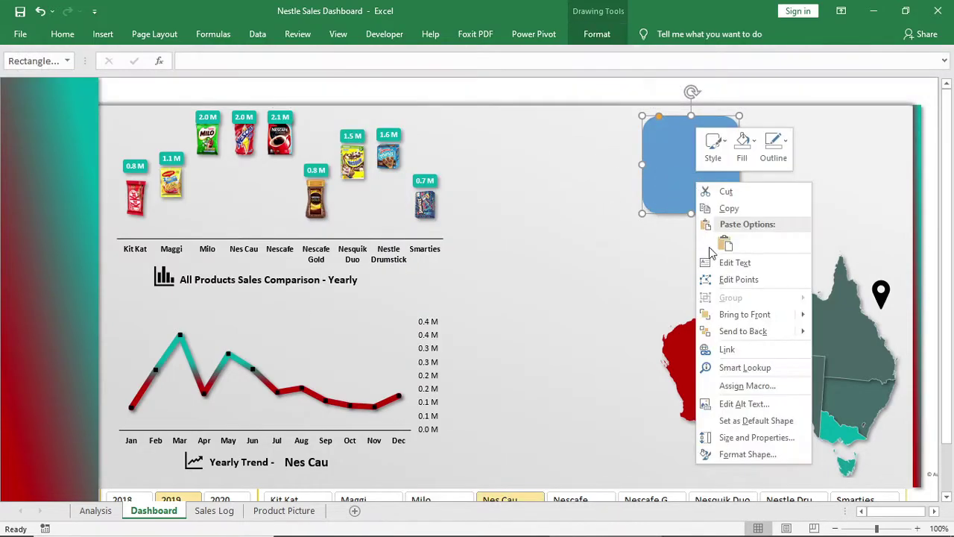
click(722, 456)
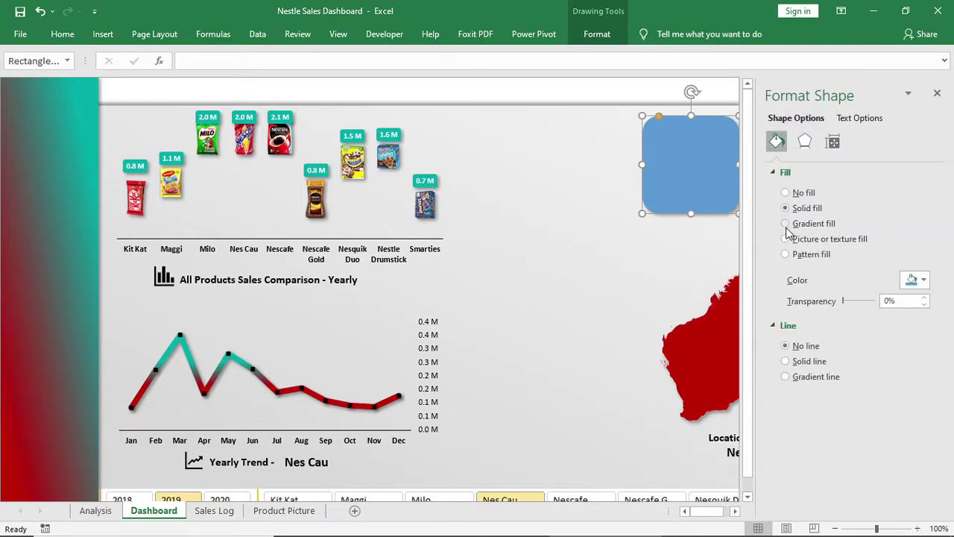
click(786, 224)
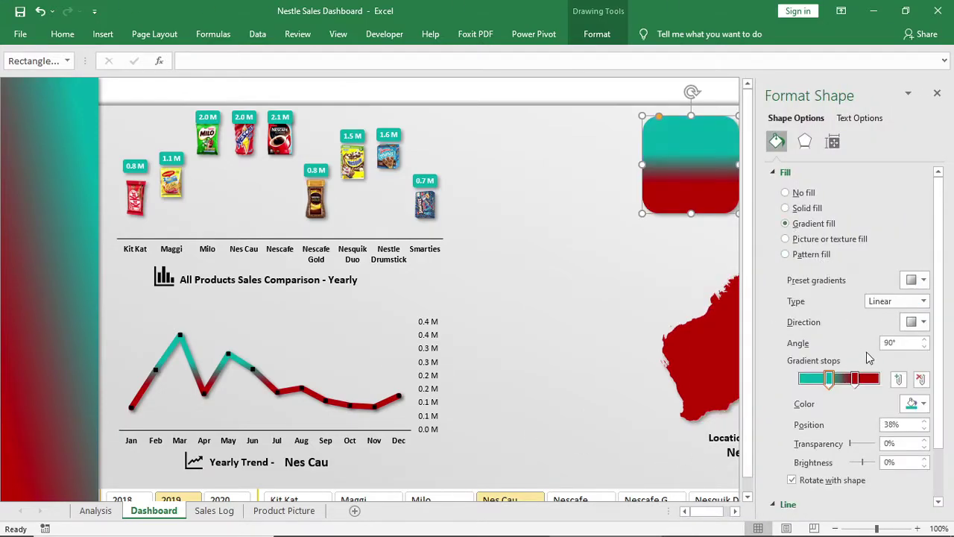
click(911, 323)
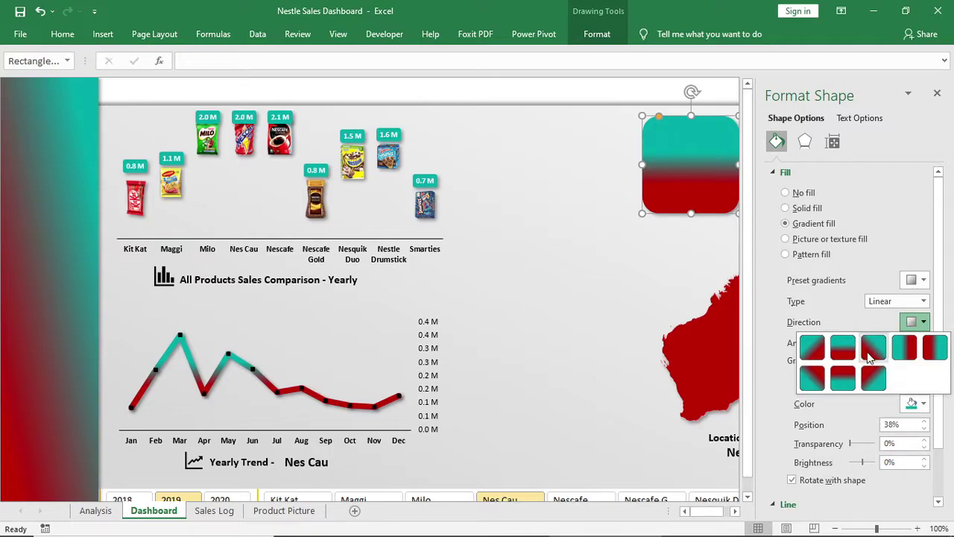
click(872, 347)
Step: Recolour the gradient's red stop at 90% to light green and move the teal stop to about 40%
drag(810, 381, 873, 391)
click(922, 406)
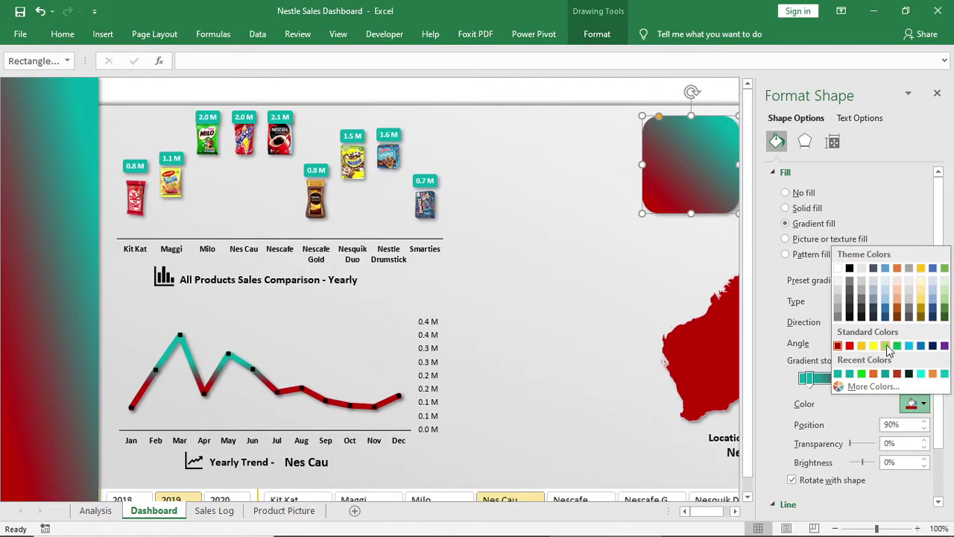
click(885, 345)
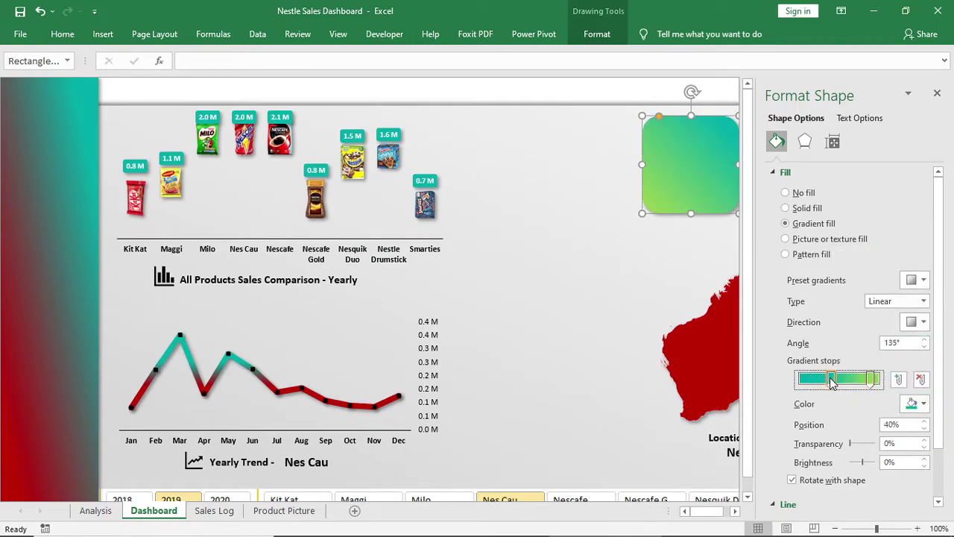
drag(824, 381, 832, 383)
click(937, 92)
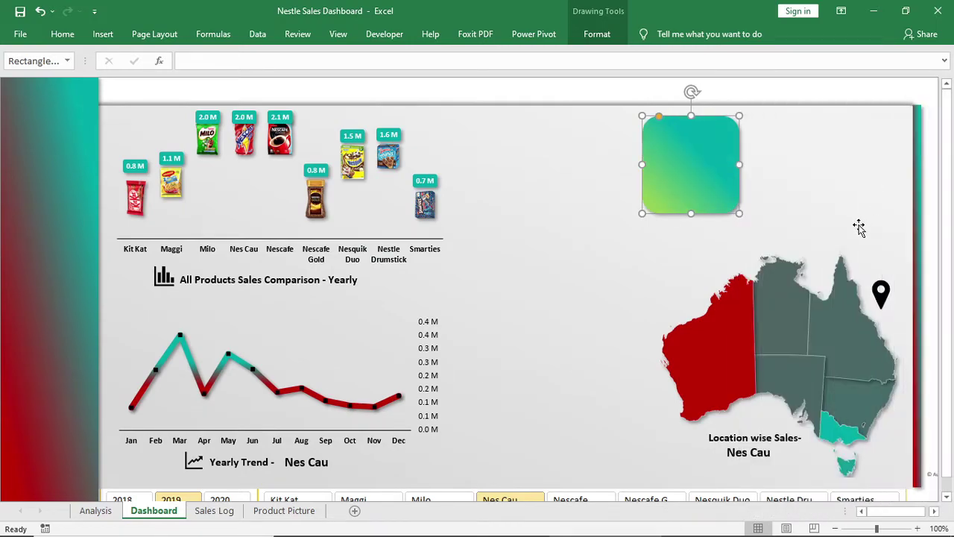
Step: Duplicate the gradient card beside itself as a wide, short card, and copy that card directly below
drag(695, 177, 797, 177)
drag(842, 164, 900, 163)
drag(822, 213, 822, 166)
drag(826, 142, 828, 196)
drag(828, 196, 828, 197)
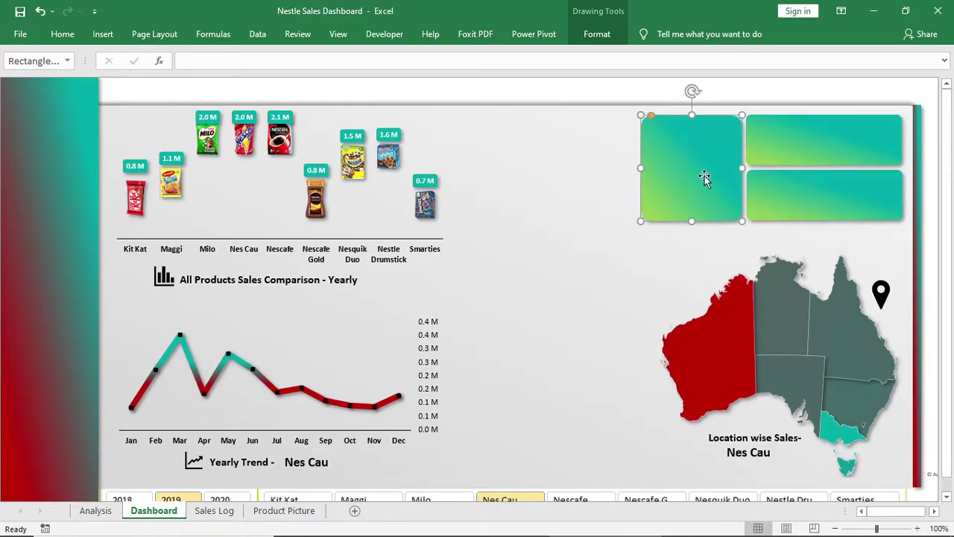
click(720, 85)
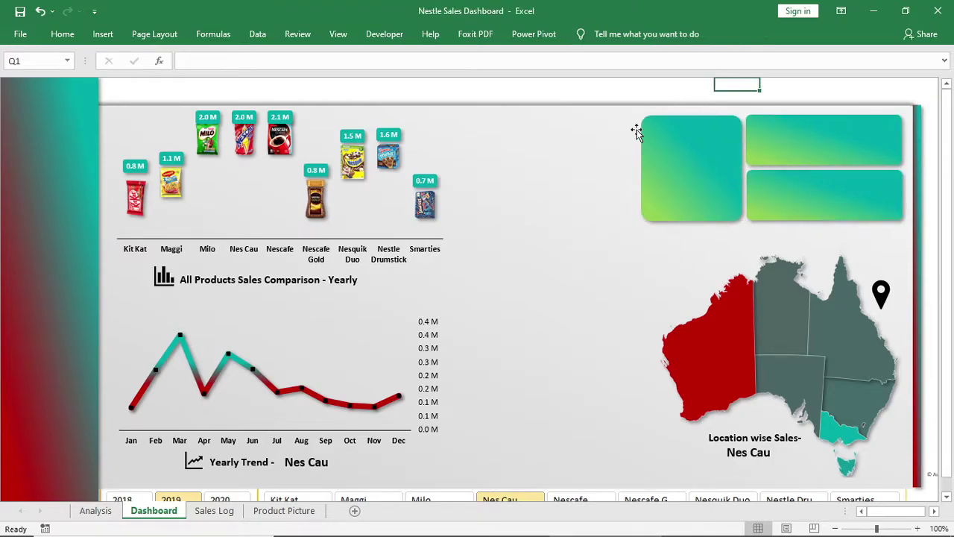
Step: Copy the monthly revenue pivot table in A1:B17 of the Analysis sheet to cell A59
click(95, 510)
drag(45, 98, 200, 317)
key(ctrl+c)
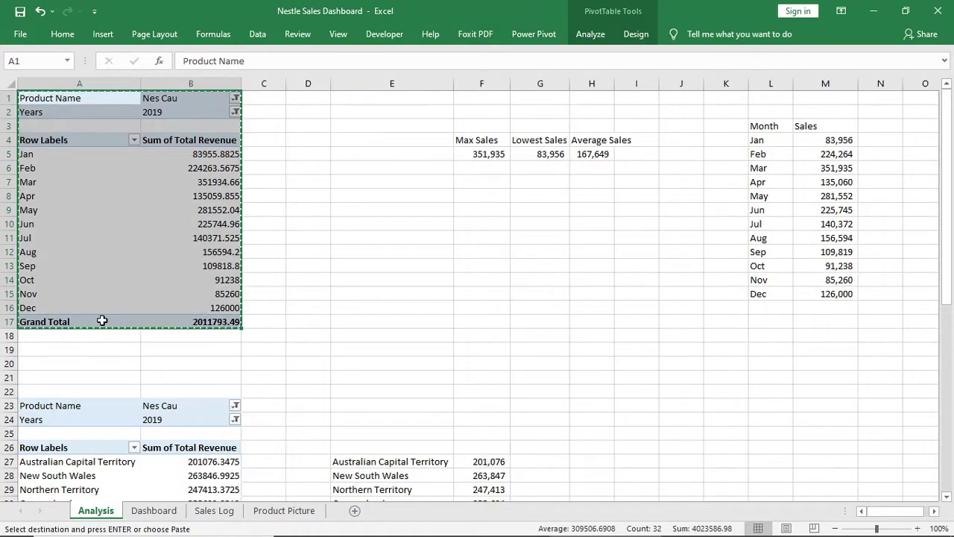
scroll(126, 336, down, 13)
click(49, 362)
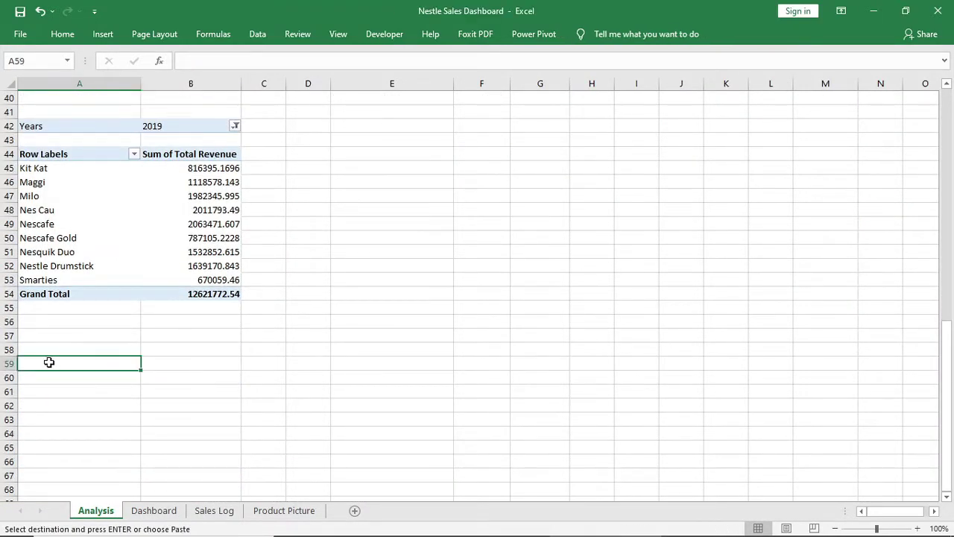
key(ctrl+v)
Step: Replace Date with Sales Medium as the row field of the copied pivot table
scroll(124, 355, down, 4)
click(101, 328)
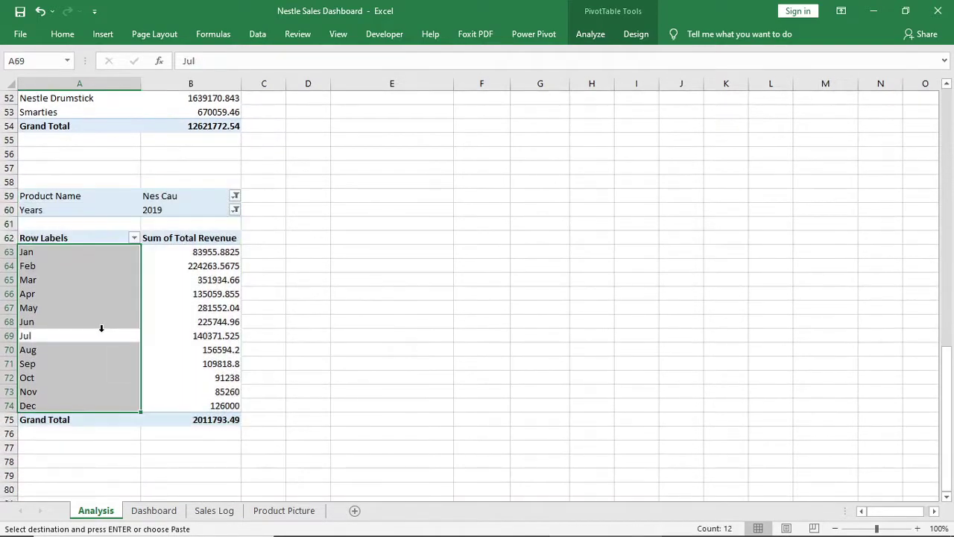
click(590, 34)
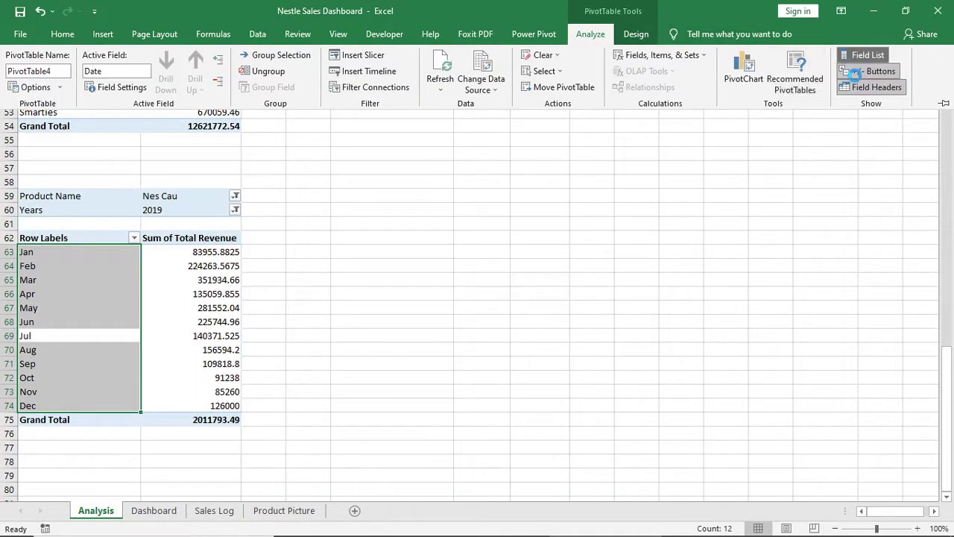
click(864, 55)
drag(766, 438, 620, 396)
drag(731, 304, 734, 294)
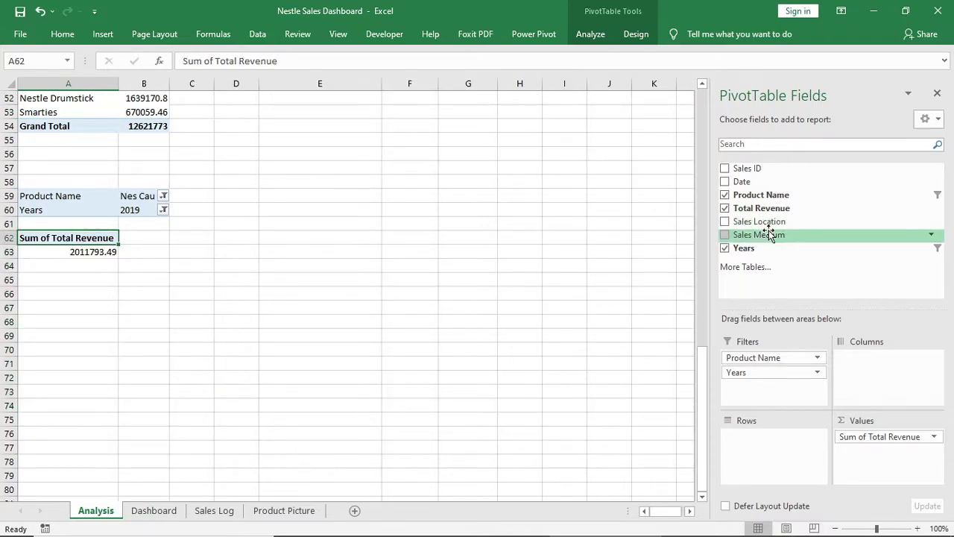
drag(773, 237, 776, 451)
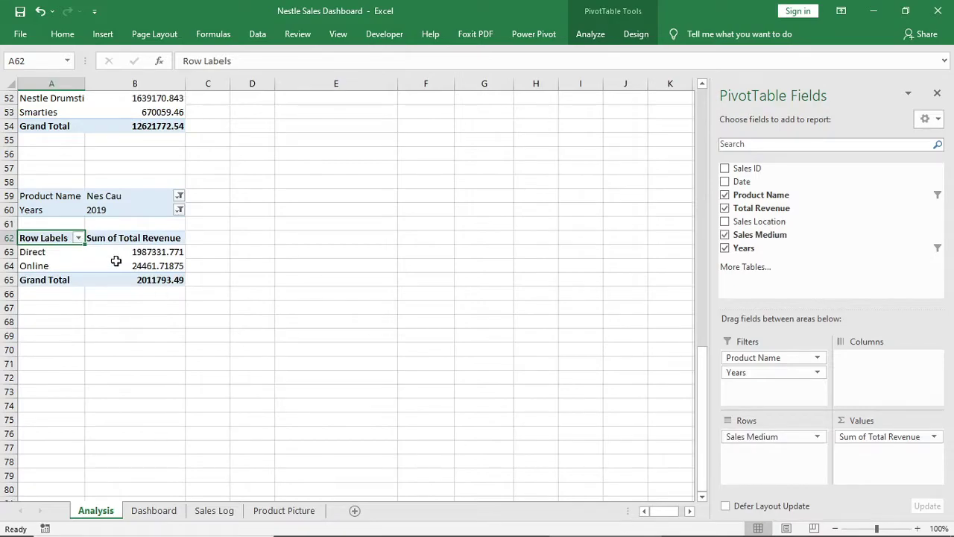
Step: Insert a doughnut chart from the Sales Medium pivot table and hide all its field buttons
click(116, 261)
click(104, 34)
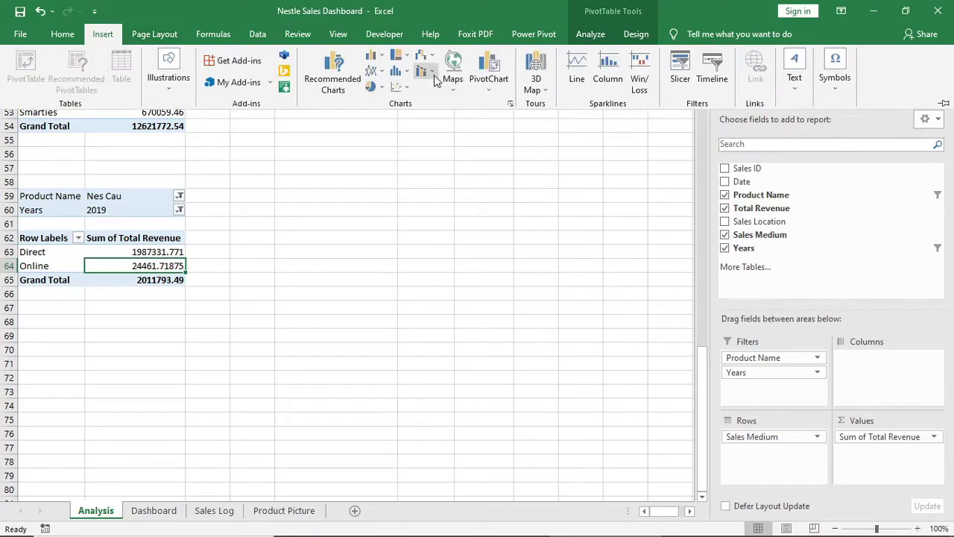
click(372, 87)
click(382, 239)
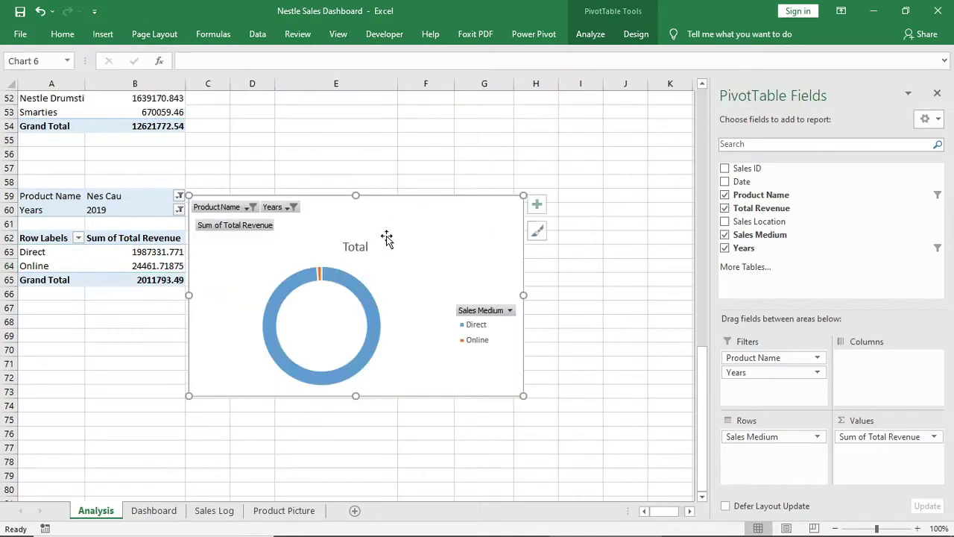
right_click(264, 231)
click(309, 382)
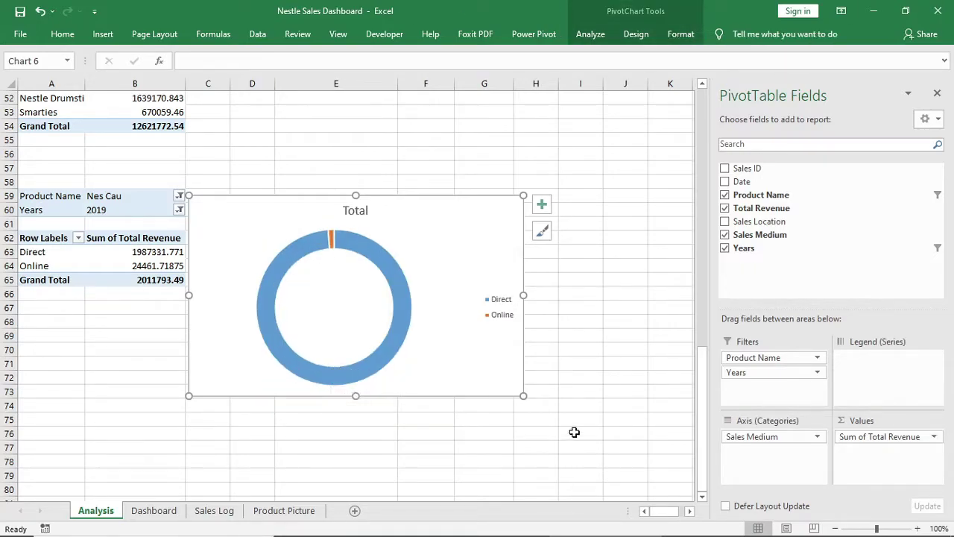
Step: Remove the outline of the doughnut series and apply a shadow effect to it
click(386, 264)
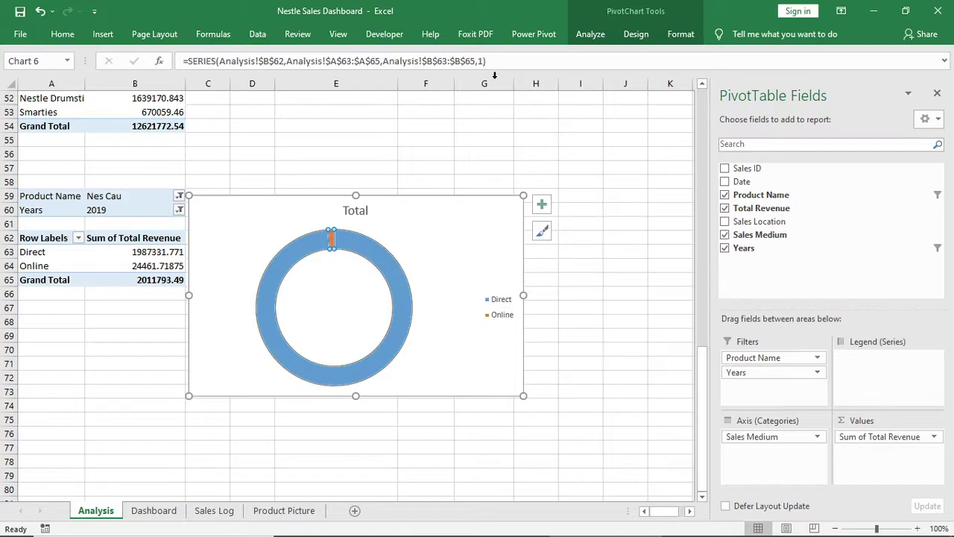
click(681, 33)
click(397, 75)
click(387, 240)
click(395, 87)
mouse_move(406, 148)
click(463, 161)
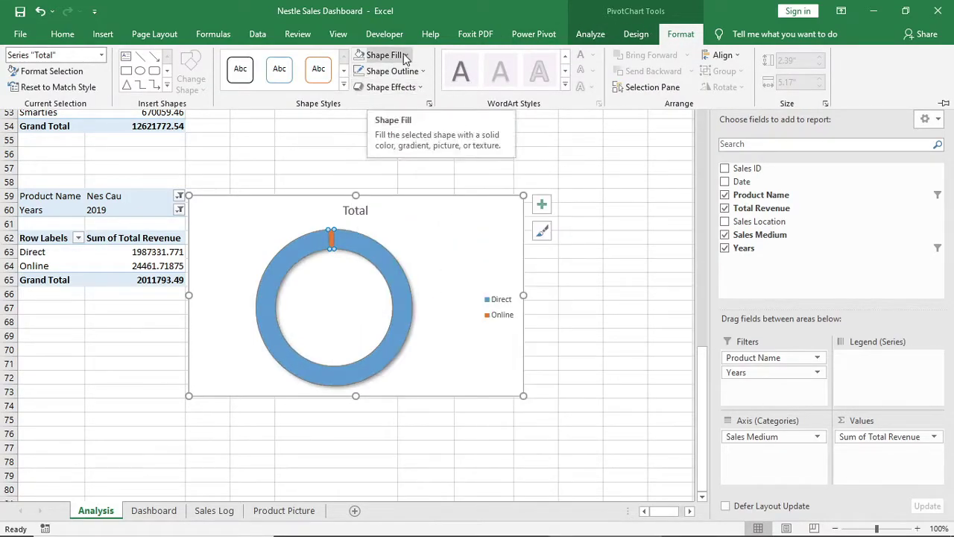
Step: Remove the chart area's fill and outline
click(447, 195)
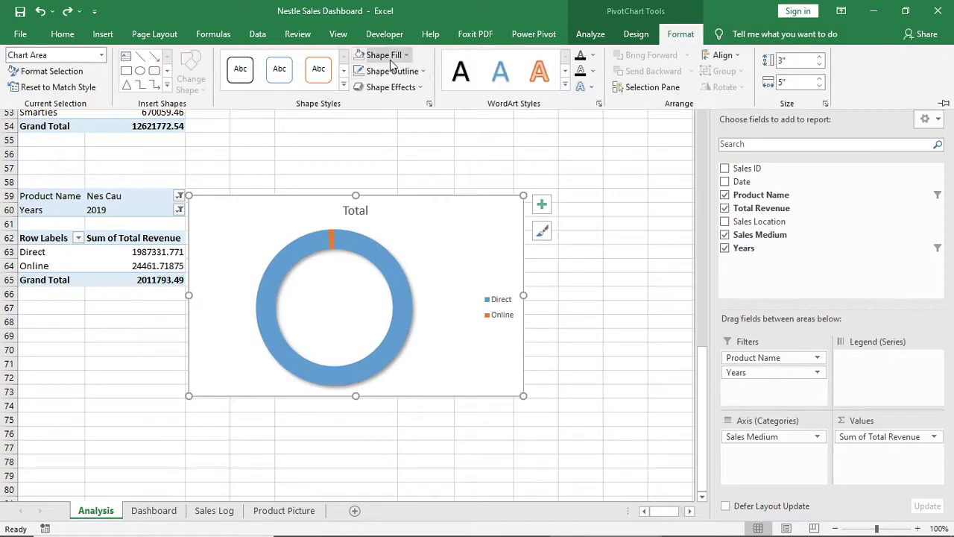
click(392, 71)
click(401, 238)
click(442, 198)
Step: Delete the chart title and place the legend inside the doughnut's hole, enlarged so its entries sit side by side
click(354, 211)
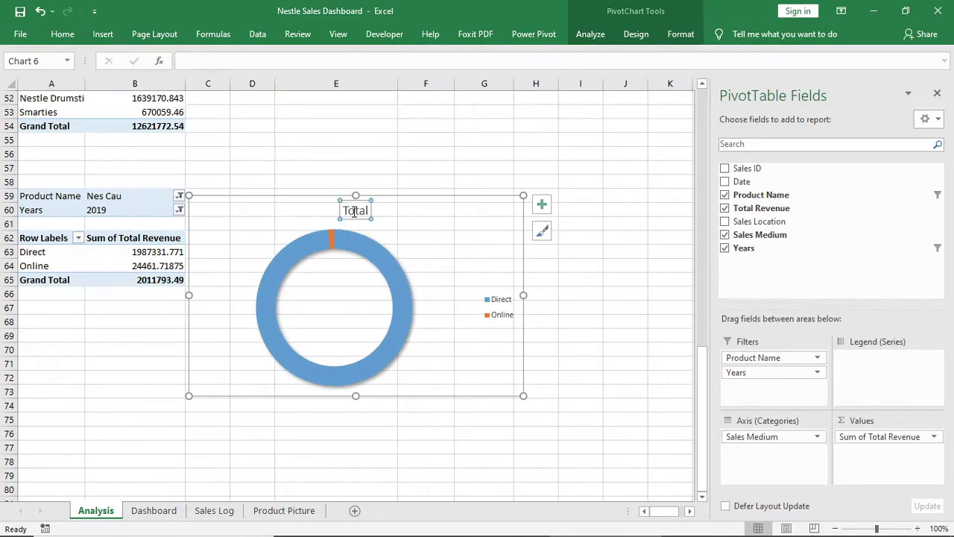
key(Delete)
click(498, 290)
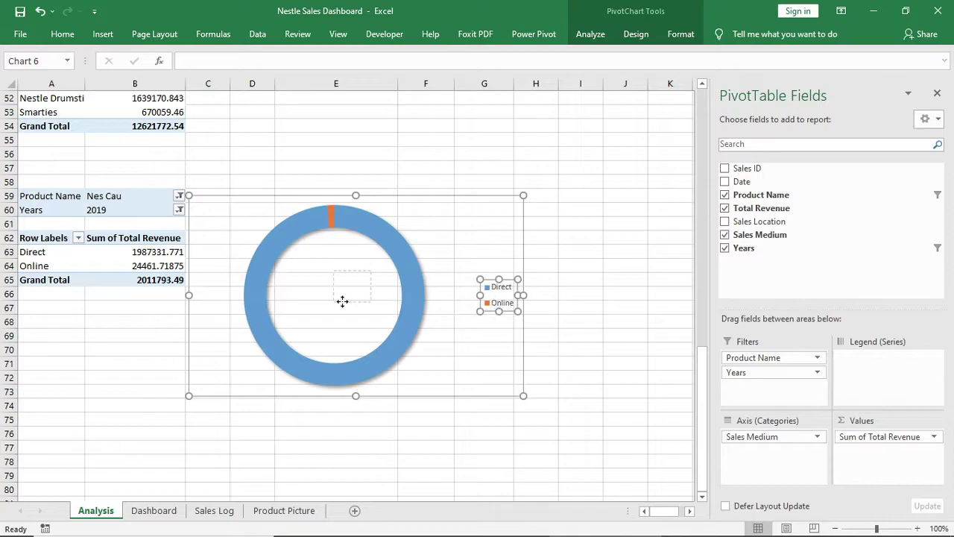
drag(309, 304, 310, 304)
drag(365, 328, 366, 330)
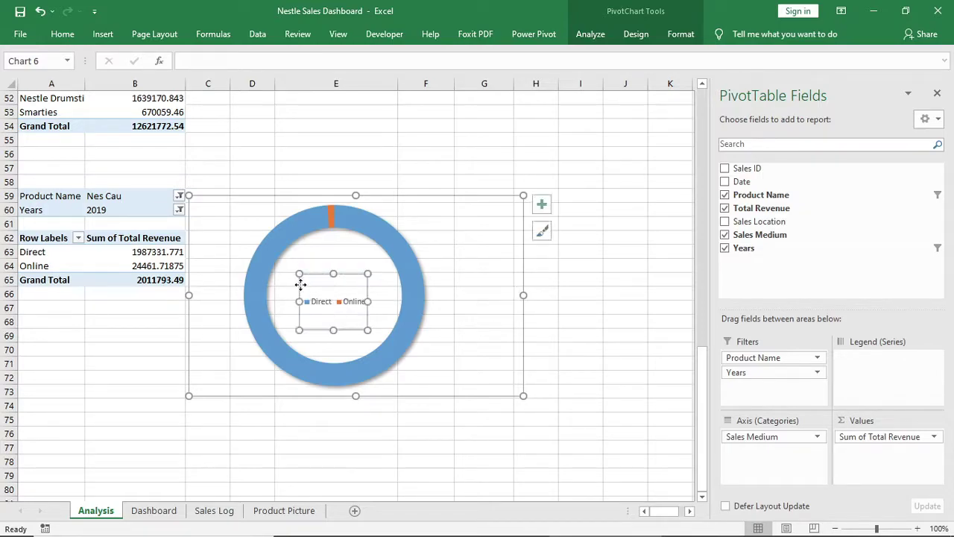
drag(294, 265, 293, 264)
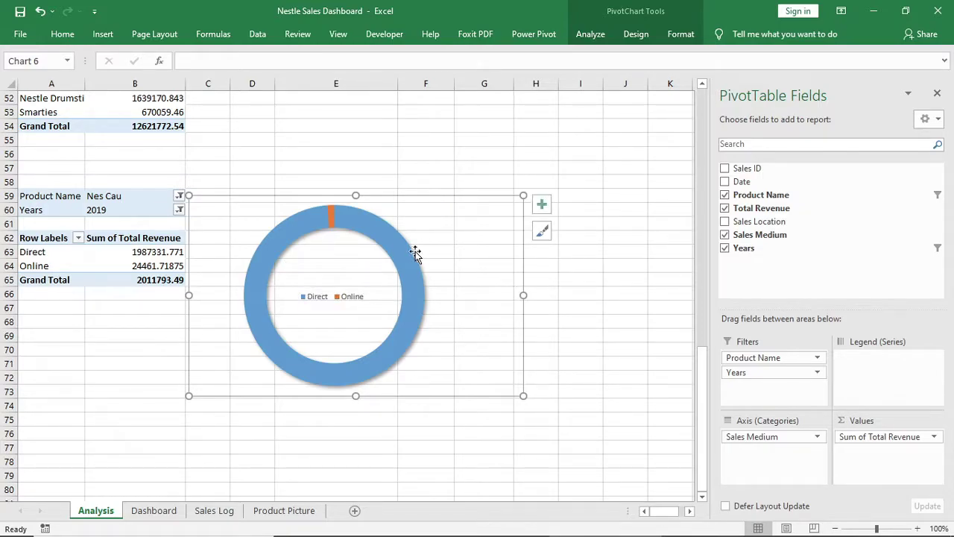
Step: Move the Sales Medium doughnut chart to the Dashboard sheet, close the pivot field list and shrink the chart to card size
key(Delete)
click(155, 511)
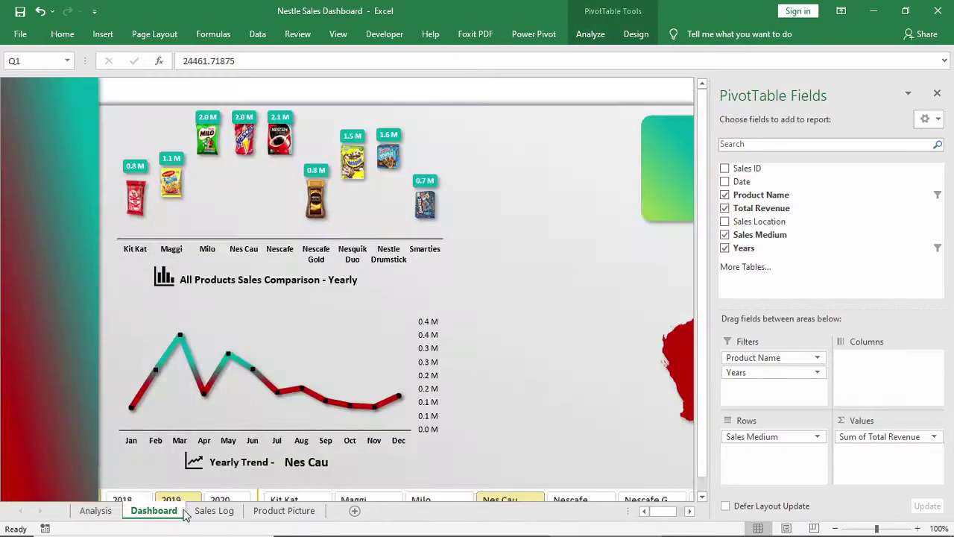
click(576, 292)
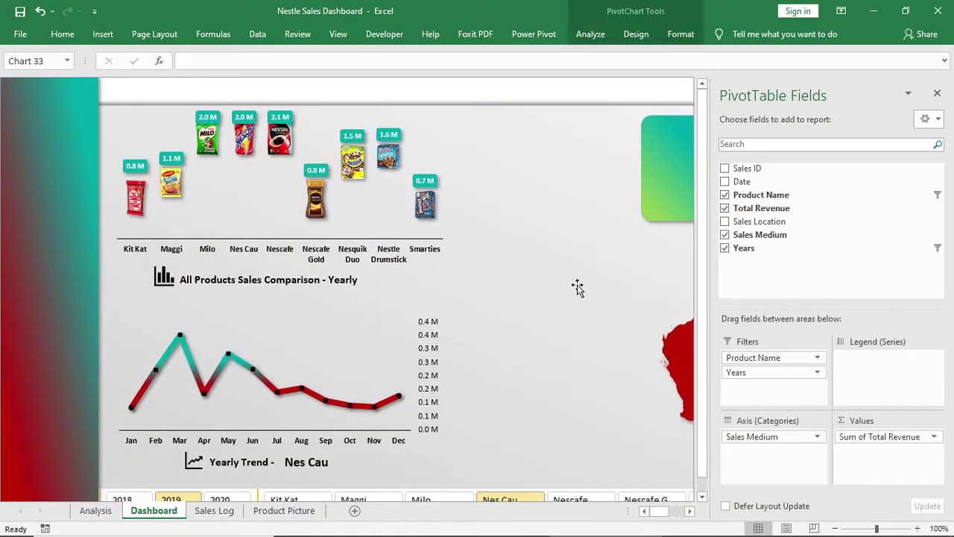
click(937, 94)
drag(804, 260, 509, 323)
drag(421, 137, 579, 234)
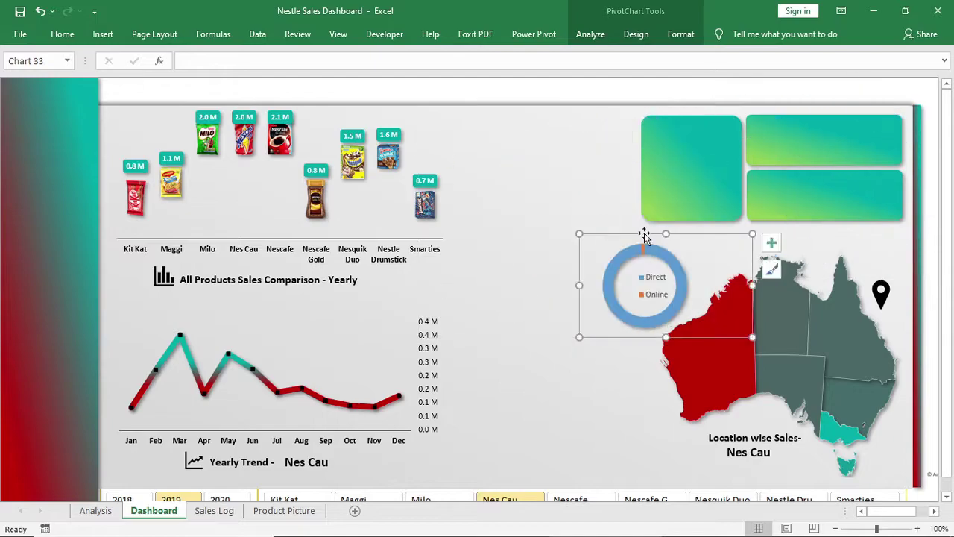
Step: Position the doughnut chart on the square gradient card and make its legend text bold and white
click(693, 183)
click(62, 35)
drag(645, 232, 725, 110)
click(213, 84)
click(203, 131)
click(82, 83)
Step: Place a copy of an existing dashboard caption beneath the doughnut and change its text to "Sales Medium"
click(226, 290)
drag(226, 290, 697, 222)
drag(654, 211, 768, 219)
text(Sales Medium)
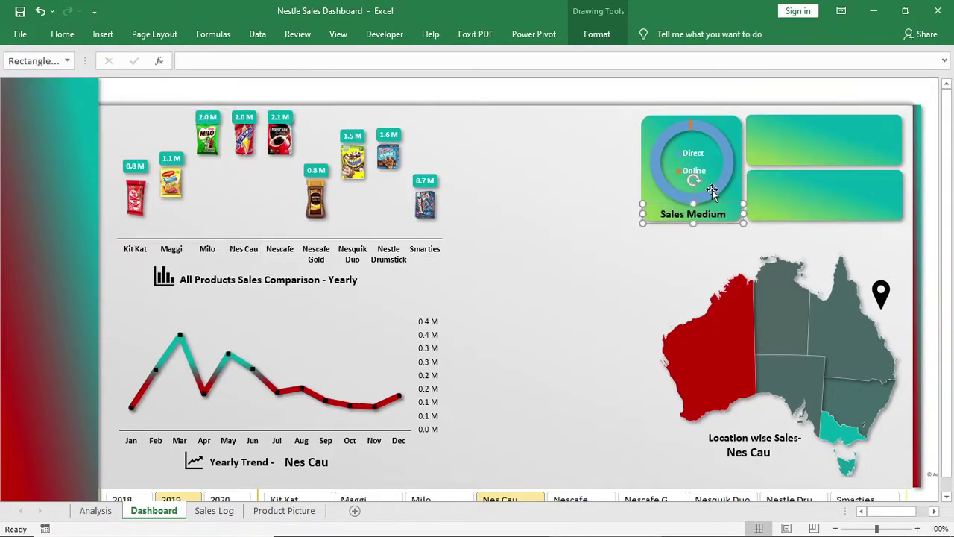
Step: Fill the doughnut's Direct slice with gold and its Online slice with dark red
click(708, 190)
click(681, 33)
click(405, 56)
click(393, 180)
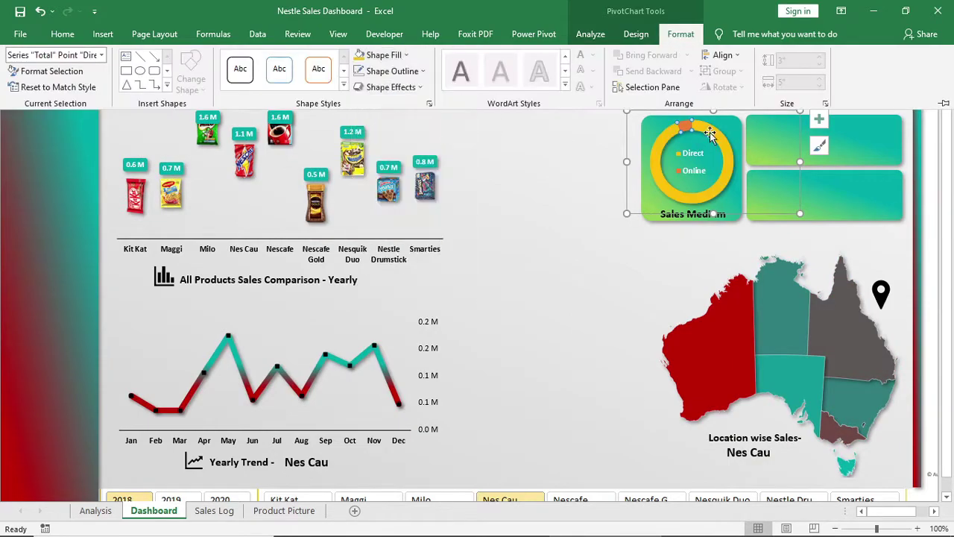
click(684, 125)
click(404, 55)
click(359, 180)
click(547, 253)
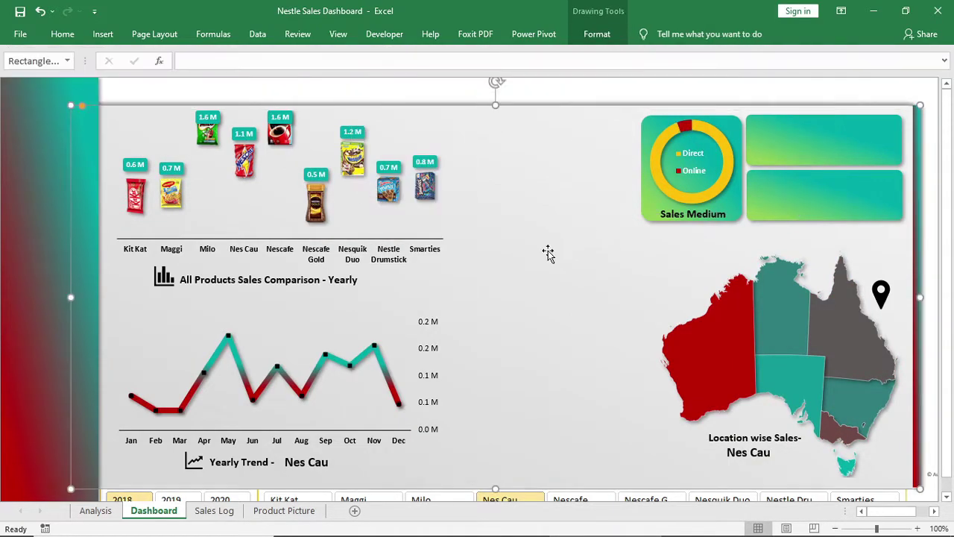
Step: Raise the Sales Medium caption slightly and shrink the doughnut chart so both fit inside the square card
click(700, 213)
click(63, 34)
click(206, 82)
click(615, 276)
click(717, 187)
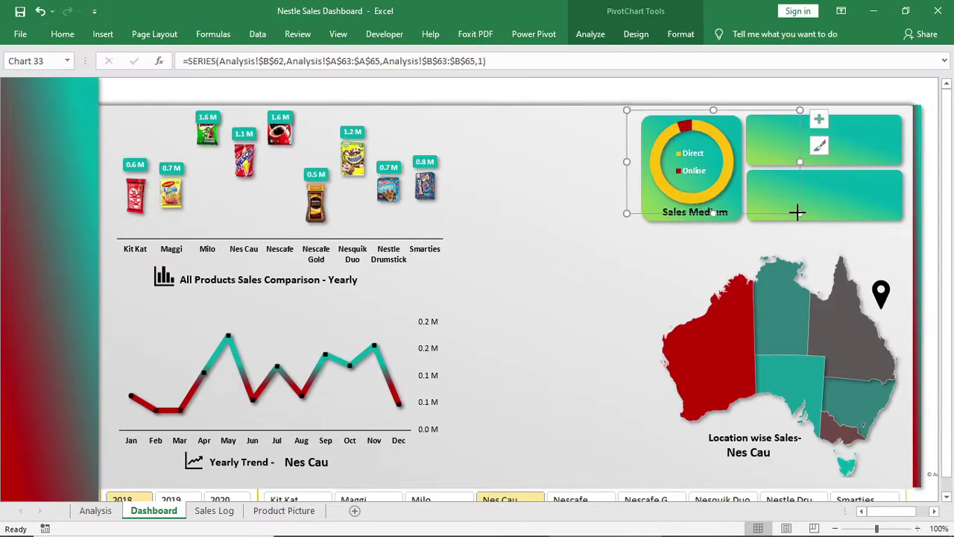
drag(800, 214, 782, 203)
drag(753, 202, 714, 200)
click(623, 267)
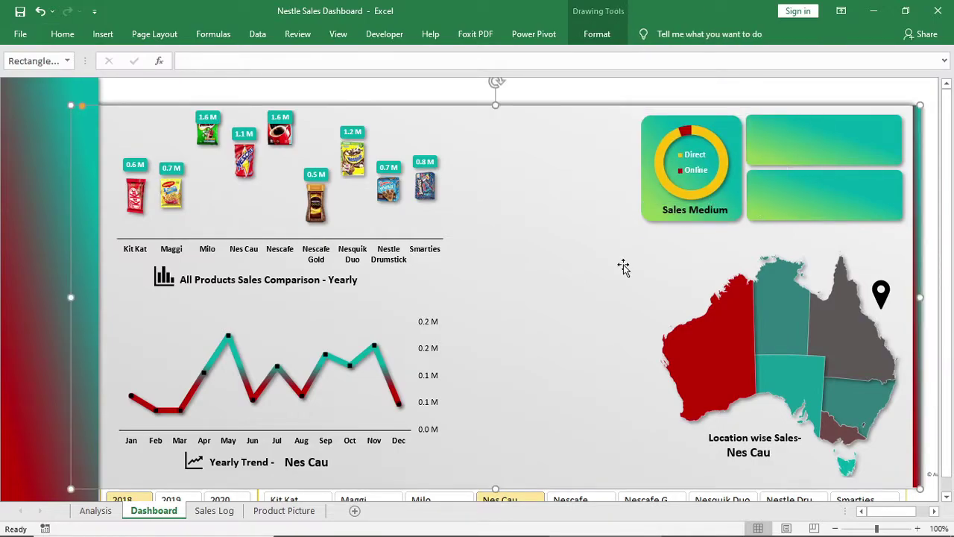
Step: Link the upper wide card's text to the Max Sales value in cell F5 of the Analysis sheet
key(Tab)
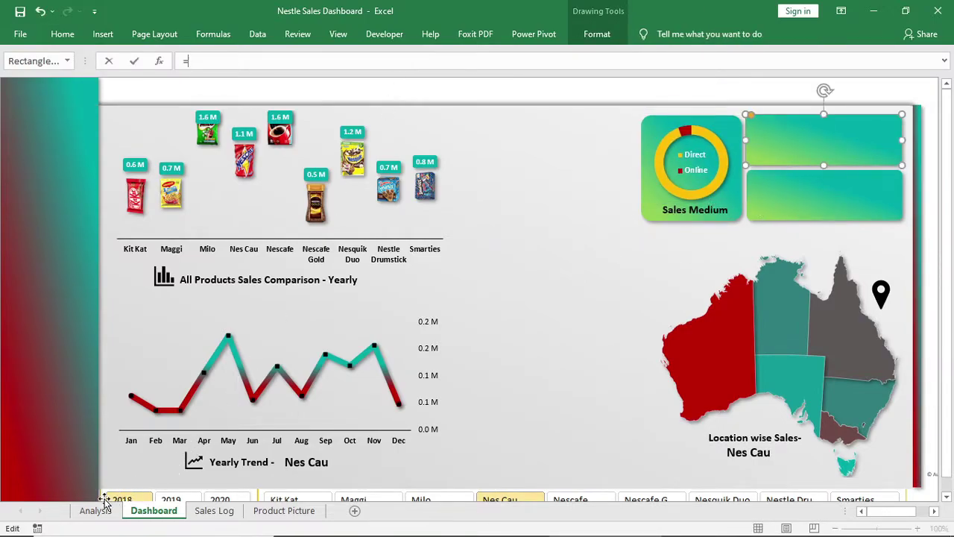
text(=)
click(96, 510)
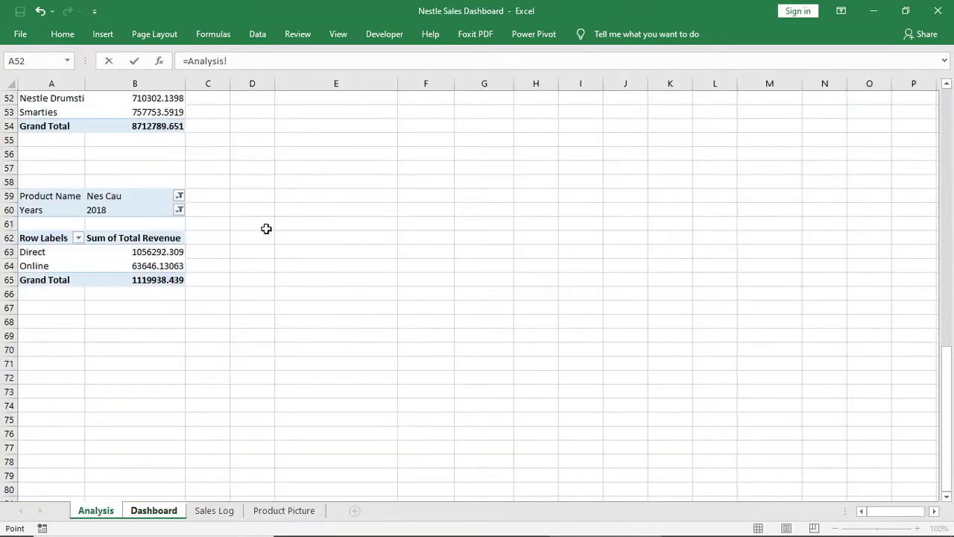
scroll(380, 351, up, 17)
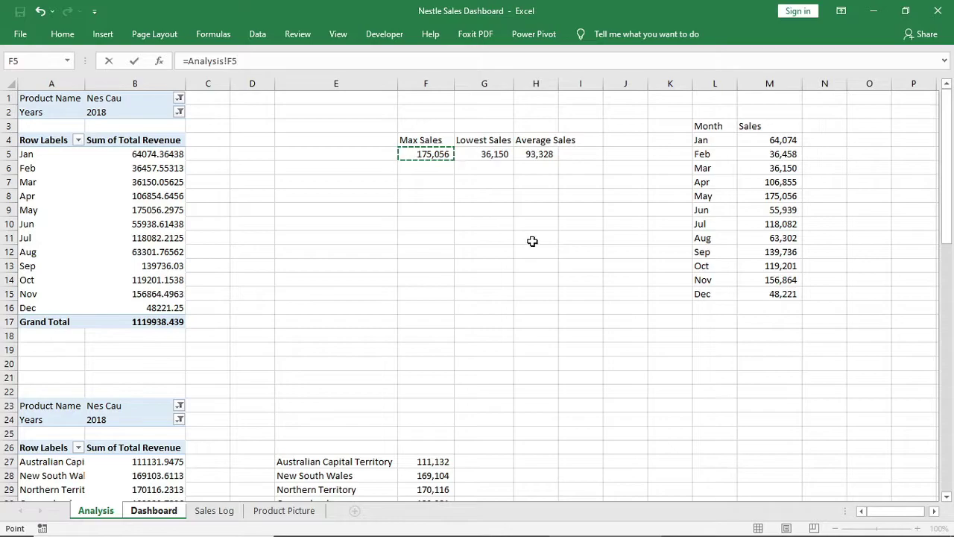
key(Return)
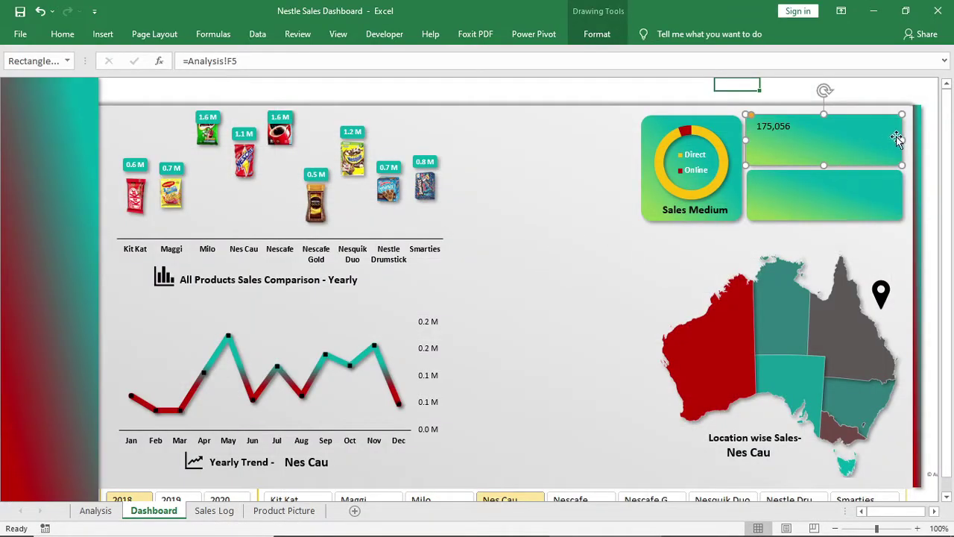
Step: Narrow the upper card to half its width, place a copy beside it and centre the first card's value
drag(902, 140, 817, 140)
drag(792, 152, 876, 152)
click(807, 143)
drag(817, 140, 822, 141)
click(816, 189)
click(803, 147)
Step: Make the first small card's value bold and white, and copy that formatting to the duplicated card
click(64, 34)
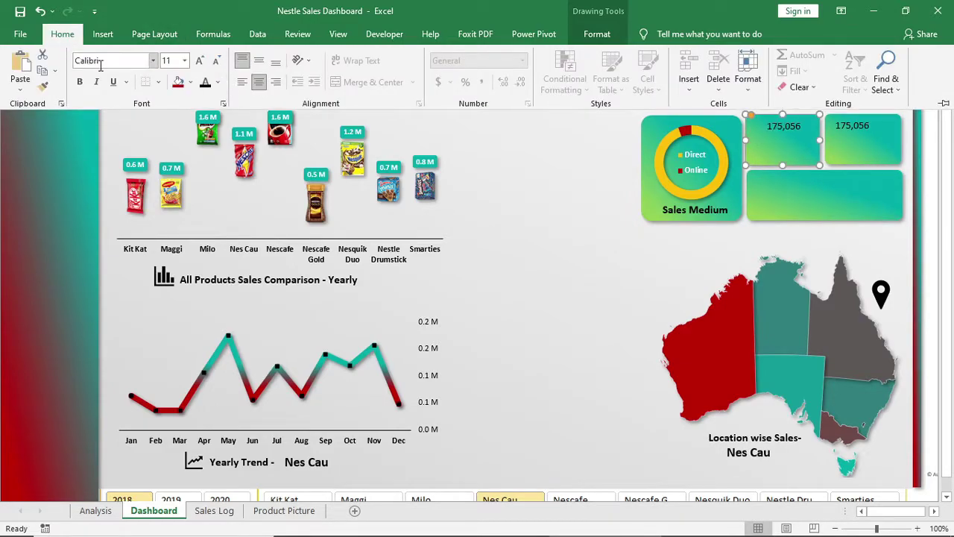
click(220, 84)
click(207, 131)
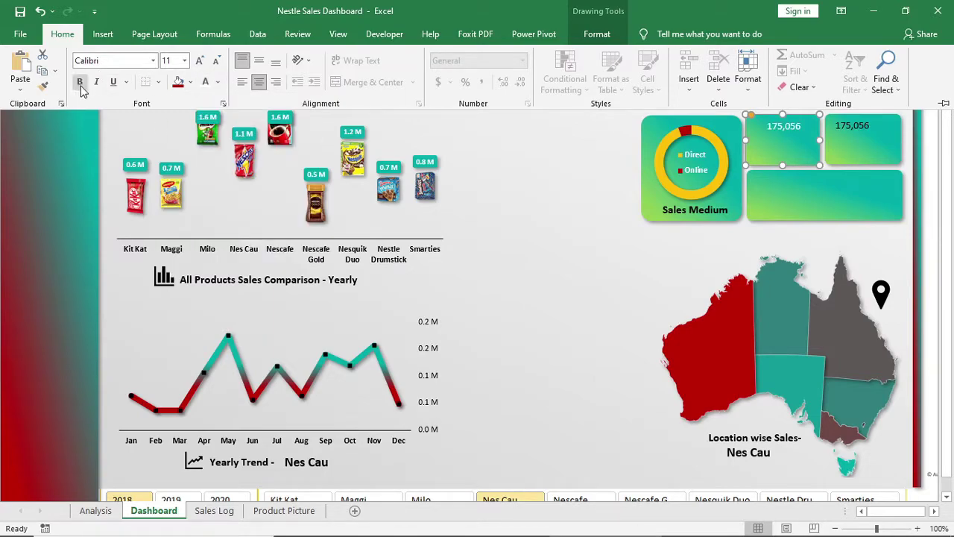
click(215, 64)
click(42, 84)
click(858, 143)
Step: Link the lower wide card to the Average Sales value in Analysis!H5 and format it bold, white, size 12
click(820, 189)
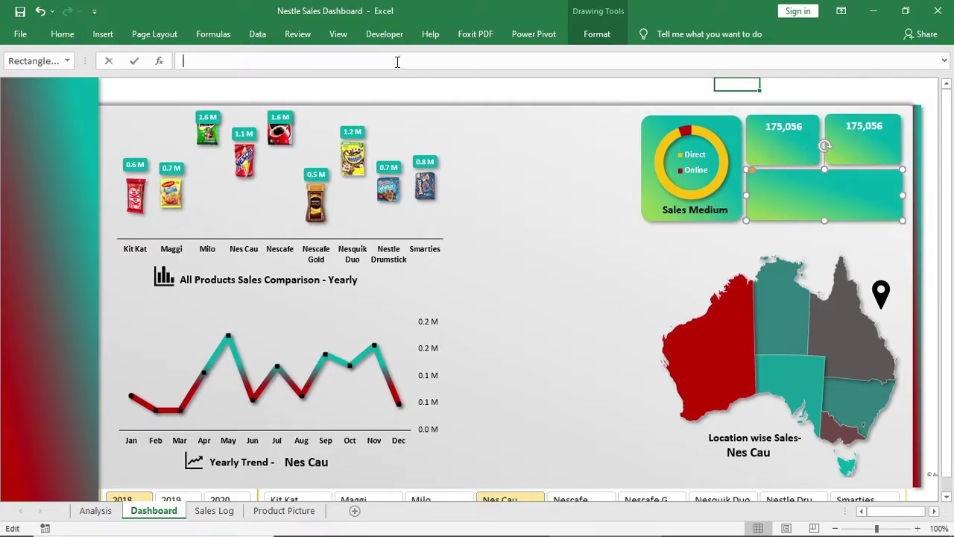
click(96, 510)
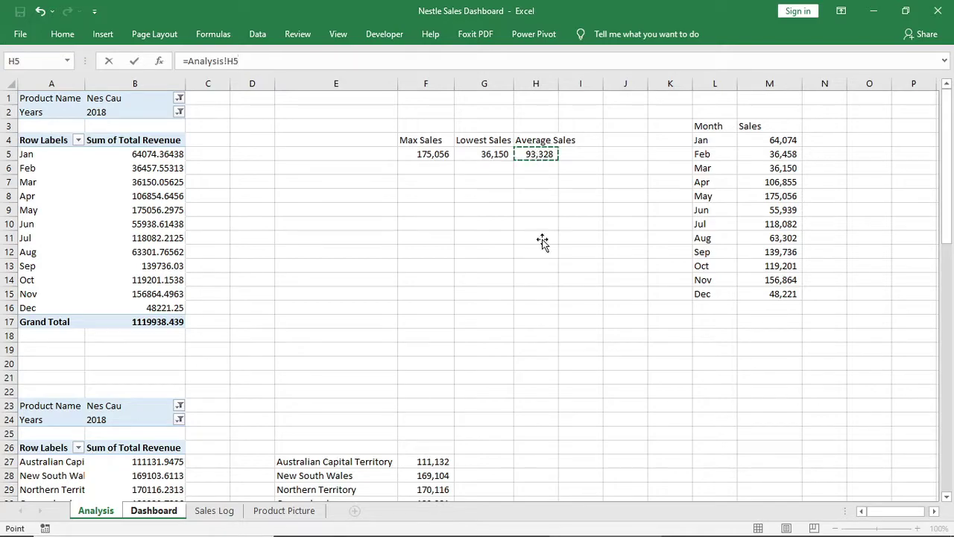
key(Return)
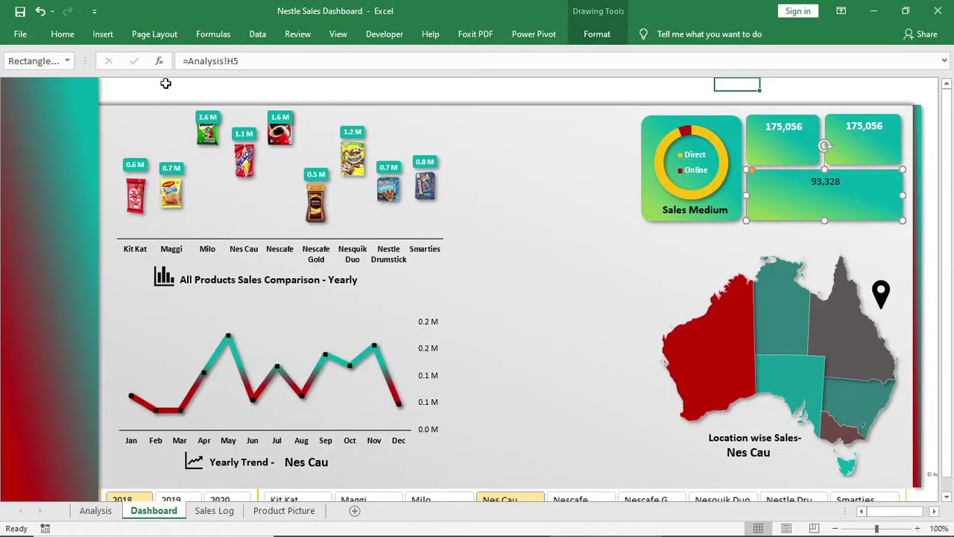
click(63, 34)
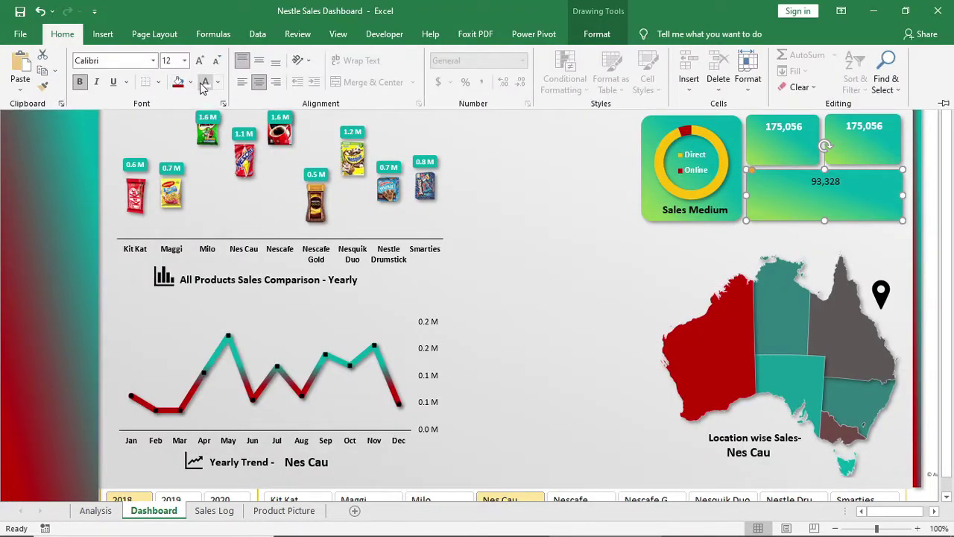
click(552, 196)
Step: Place copies of the Sales Medium caption on the two small cards and on the lower wide card
click(719, 199)
drag(719, 200, 809, 141)
drag(808, 141, 887, 140)
drag(887, 140, 854, 204)
Step: Change the wide card's caption to "Average Sales" in a larger, heavy white font
click(63, 35)
click(153, 60)
click(179, 187)
text(Sales)
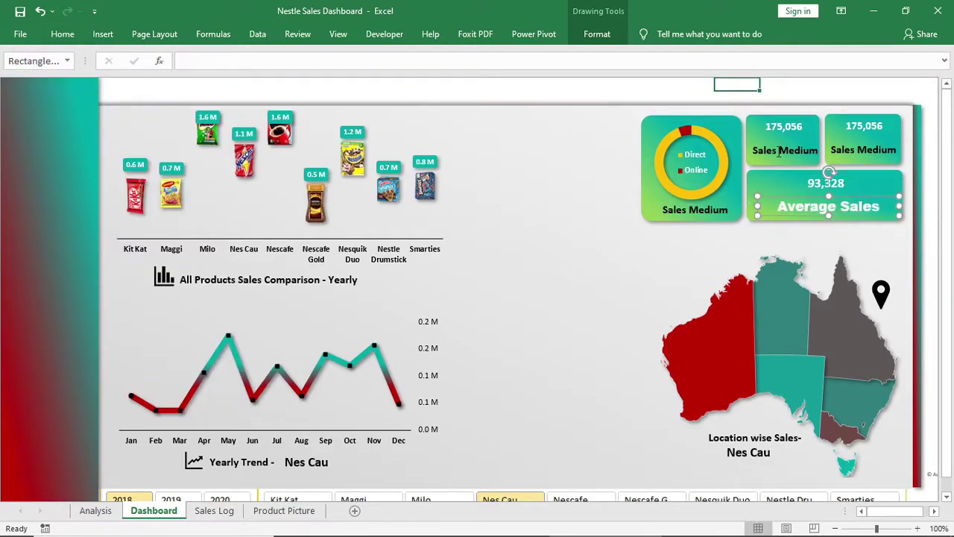
Step: Turn the doughnut and small card captions white, and retitle the small cards "Max Sales" and "Lowest Sales"
ctrl+click(852, 153)
ctrl+click(693, 210)
click(63, 34)
click(202, 82)
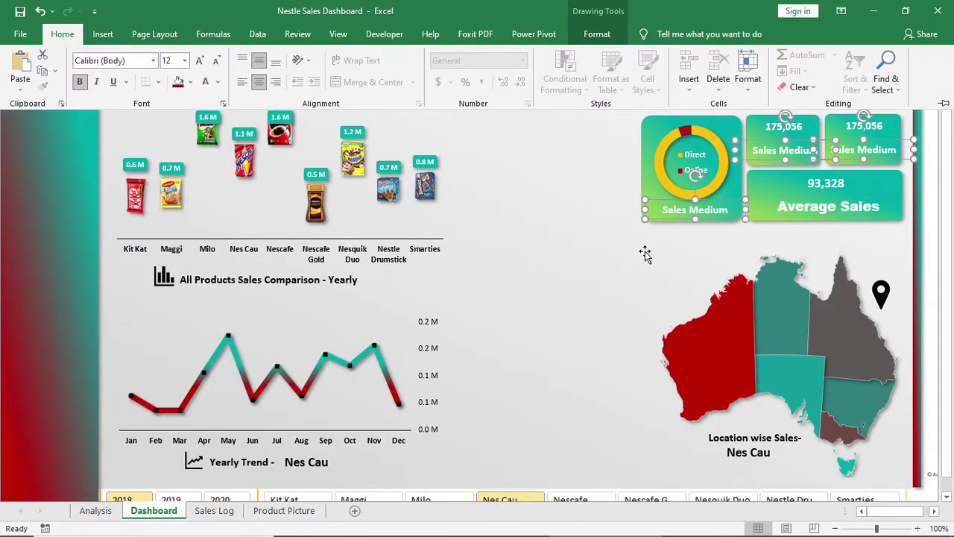
drag(864, 211, 860, 209)
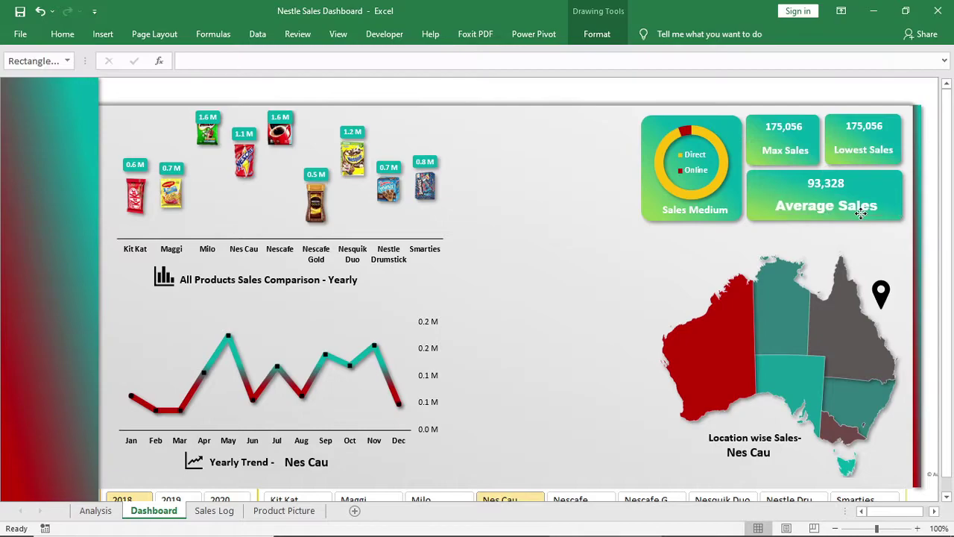
Step: Enlarge the font of the value on the Average Sales card by several sizes
click(826, 183)
click(62, 34)
double_click(200, 61)
triple_click(200, 61)
click(929, 180)
Step: Copy the "All Products Sales Comparison - Yearly" caption onto the red-green side banner and stretch its box over the banner's height
click(254, 276)
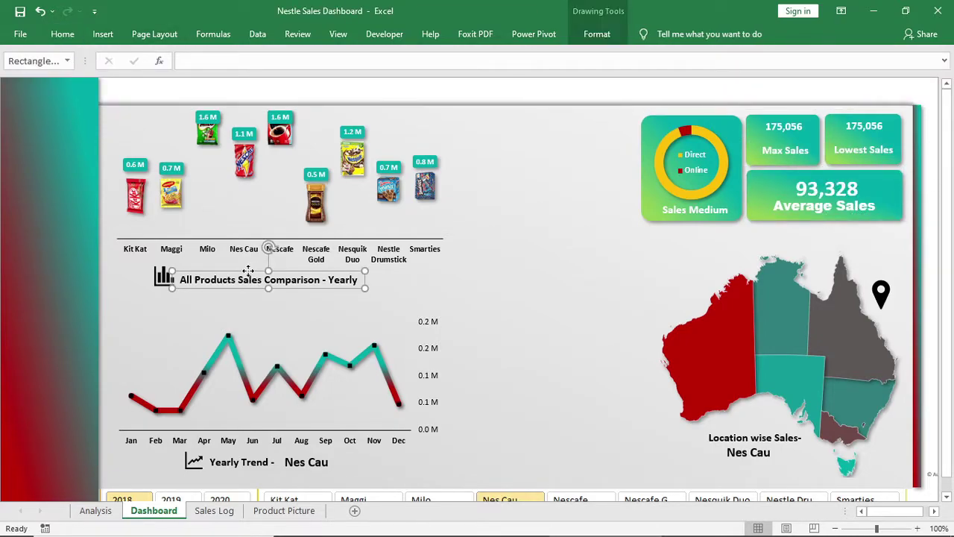
drag(247, 269, 94, 167)
drag(101, 291, 85, 437)
drag(196, 255, 94, 249)
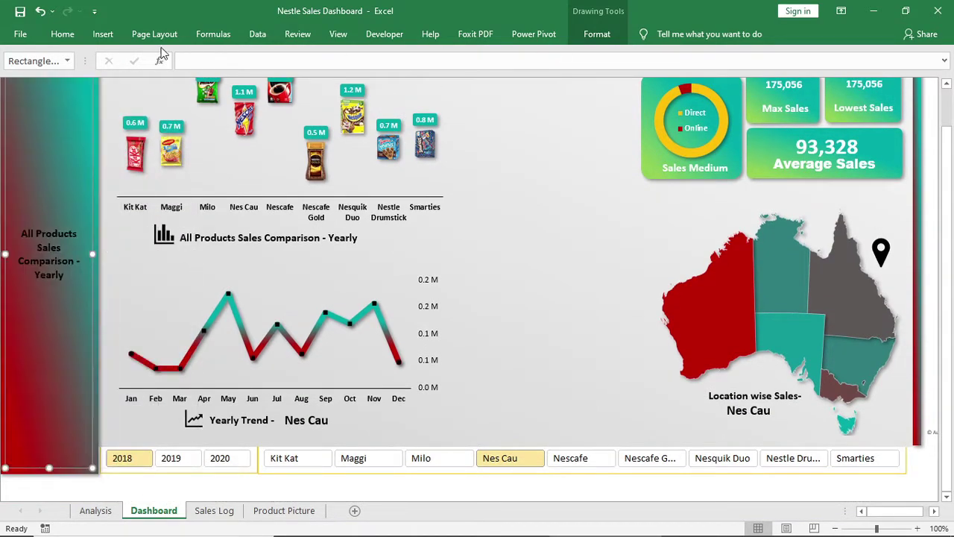
Step: Rotate the banner text to read upwards and format it in a larger, heavy white font
click(63, 33)
click(299, 59)
click(314, 127)
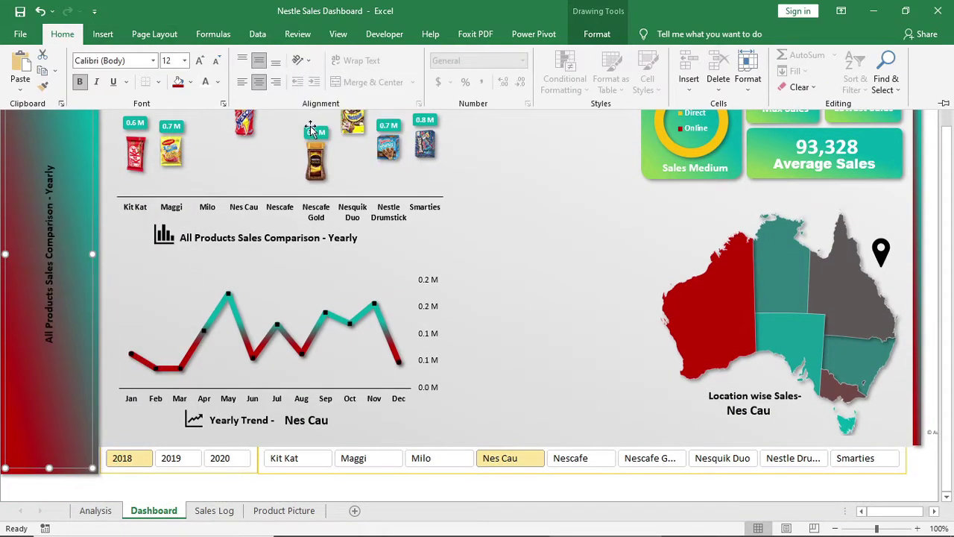
click(208, 84)
click(153, 60)
click(114, 190)
click(200, 60)
Step: Replace the banner text with "FMCG Sales Dashbopard - ABC Ltd."
drag(49, 389, 47, 197)
text(FMCG)
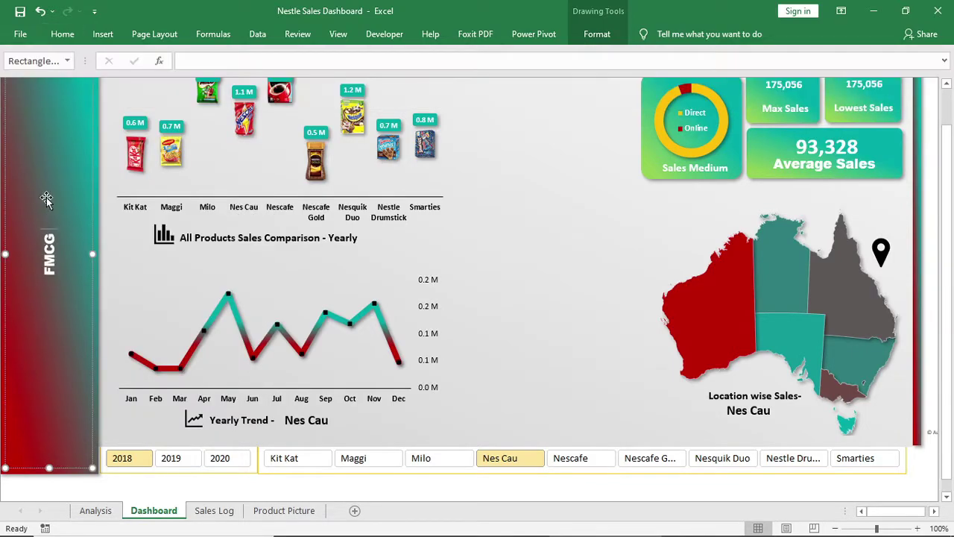
text( Sales Dashbopard - ABC Ltd.)
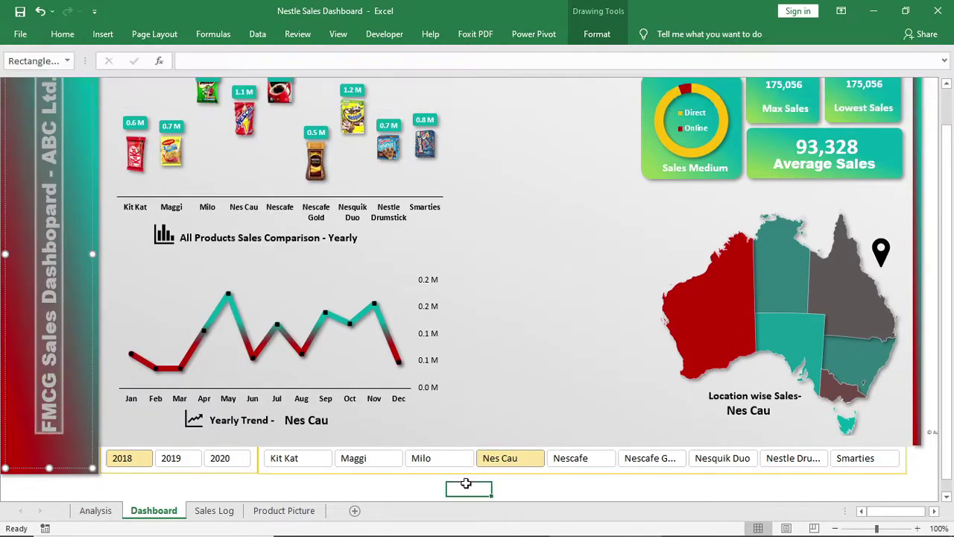
key(Return)
Step: Adjust the banner title so it runs over two lines, with "ABC Ltd." on the second line
click(530, 309)
scroll(399, 321, up, 1)
click(399, 321)
scroll(445, 340, down, 1)
click(424, 491)
drag(37, 477, 69, 237)
click(63, 34)
click(826, 98)
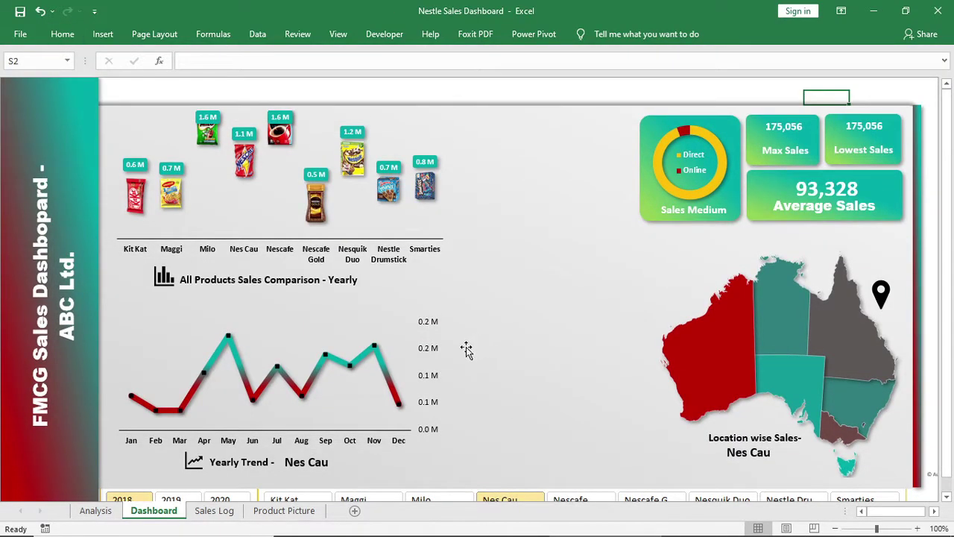
Step: On the Product Picture sheet, move the Maggi picture aside and place the Nescafe picture in the Picture column beside its name
click(277, 513)
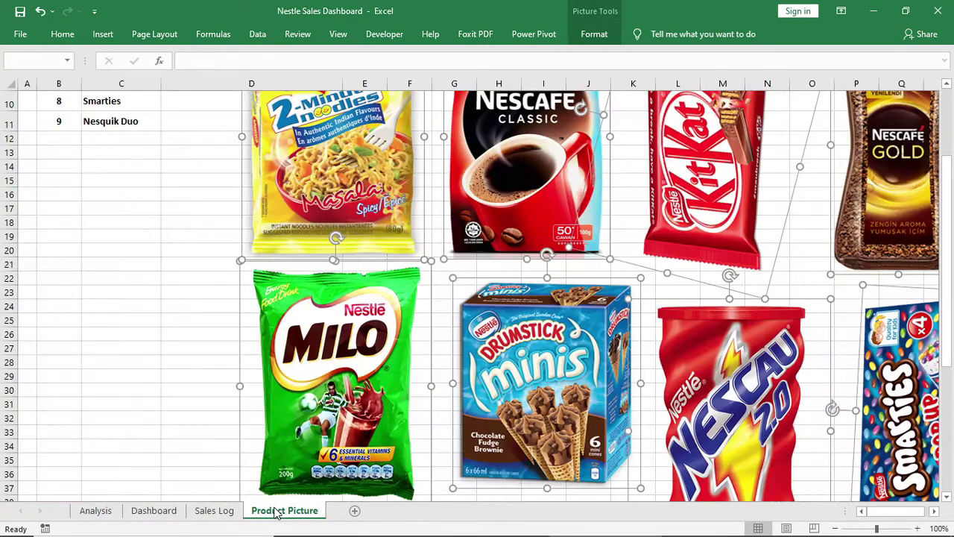
scroll(363, 411, up, 3)
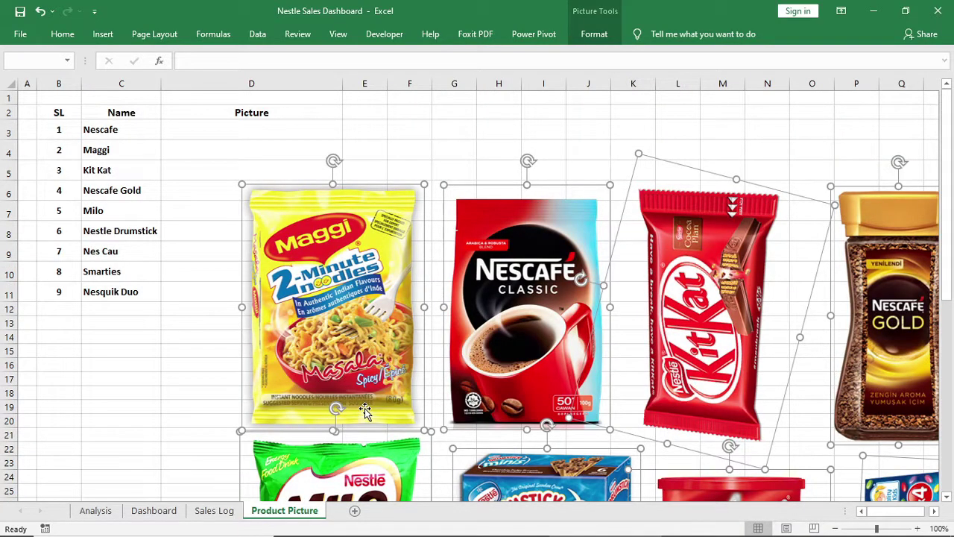
click(139, 406)
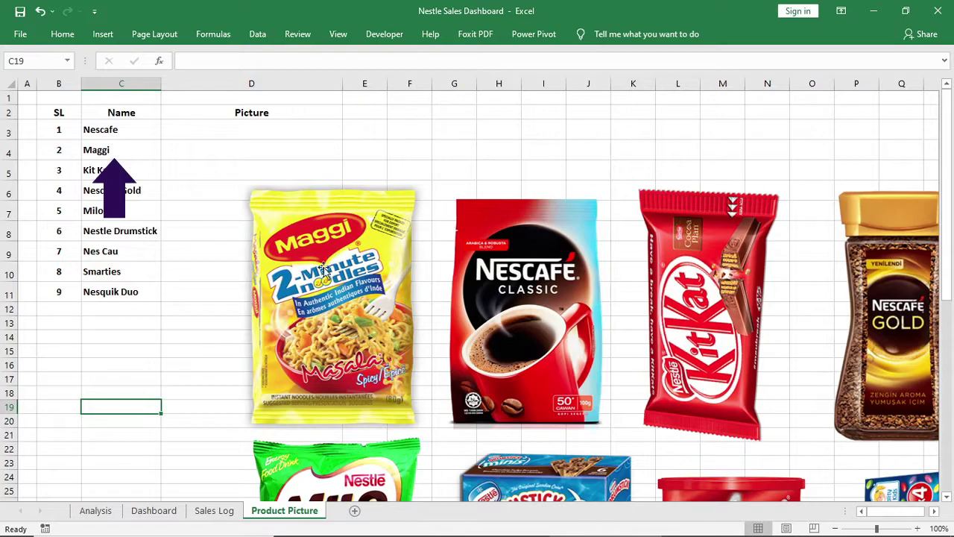
drag(308, 276, 681, 354)
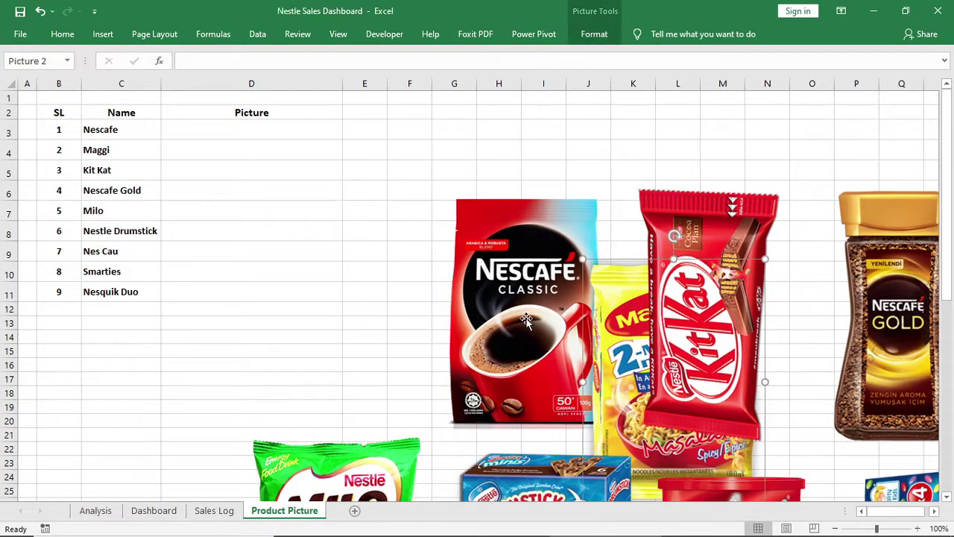
drag(530, 317, 246, 240)
click(124, 139)
click(121, 150)
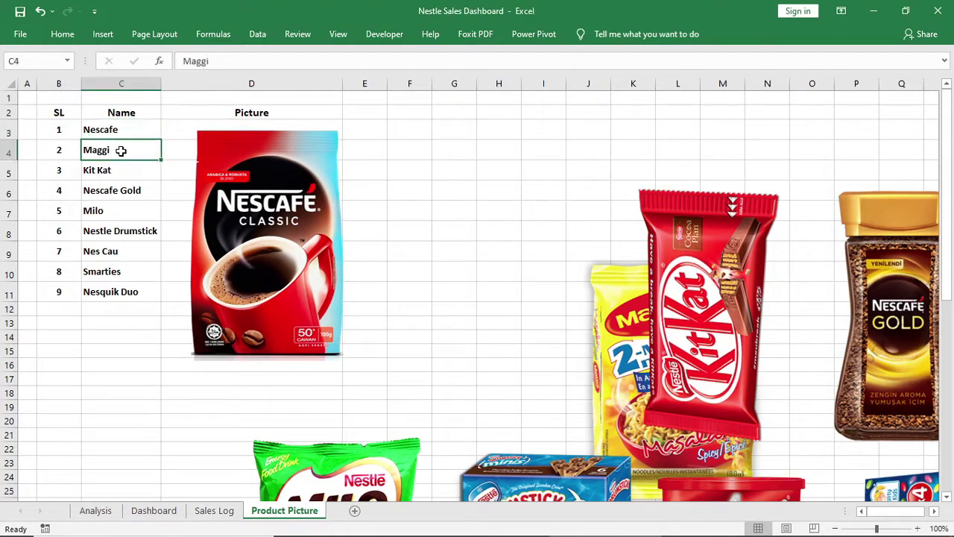
Step: Increase the height of row 3 and slightly widen column D so the Nescafe picture fits inside its cell
click(185, 132)
drag(10, 142, 11, 374)
drag(343, 83, 352, 84)
click(415, 194)
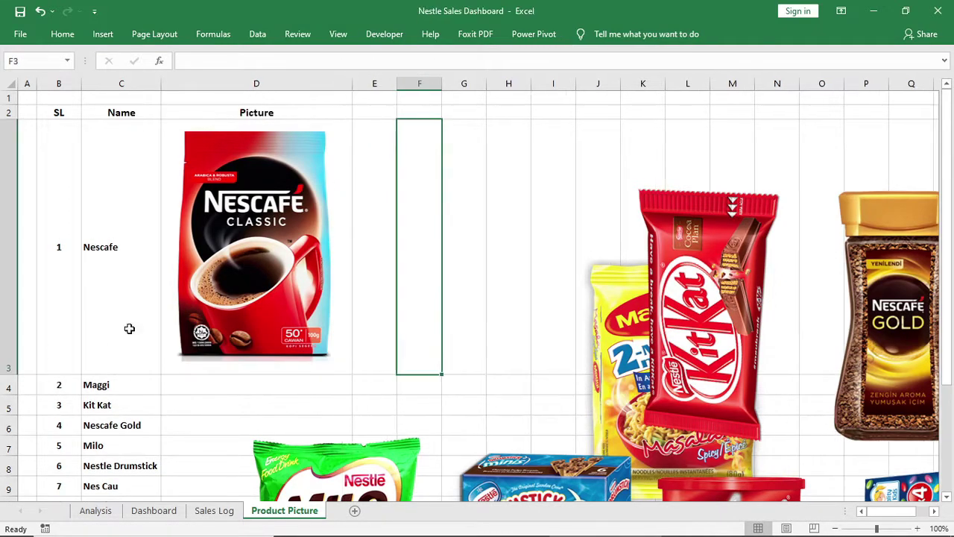
Step: Set the row height of the remaining product rows, from Maggi down to Nesquik Duo, to 273.75
click(8, 375)
scroll(9, 388, down, 1)
drag(9, 100, 11, 243)
right_click(13, 242)
click(44, 411)
text(273.75)
key(Return)
Step: Place the Maggi and Kit Kat pictures in the Picture column beside their names
scroll(305, 344, up, 1)
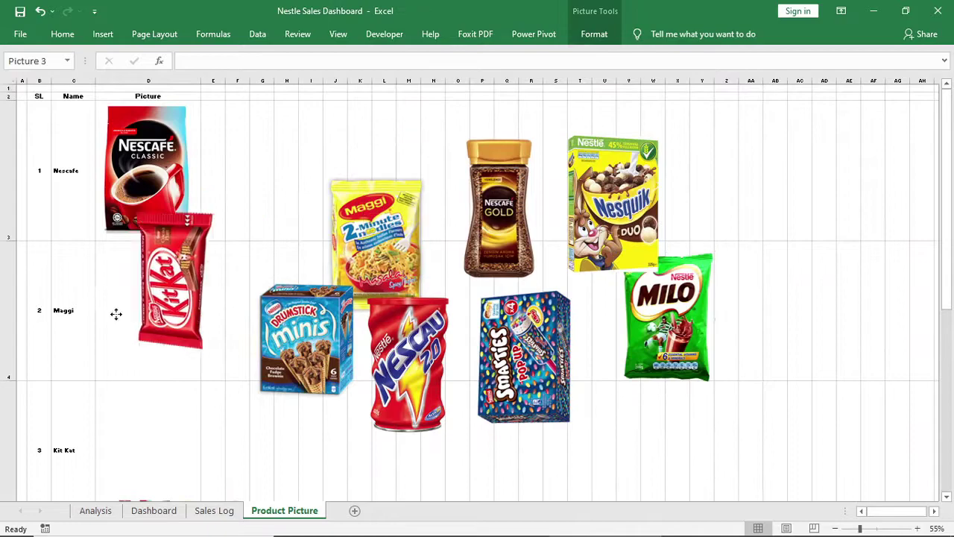
drag(372, 213, 149, 308)
drag(149, 477, 214, 415)
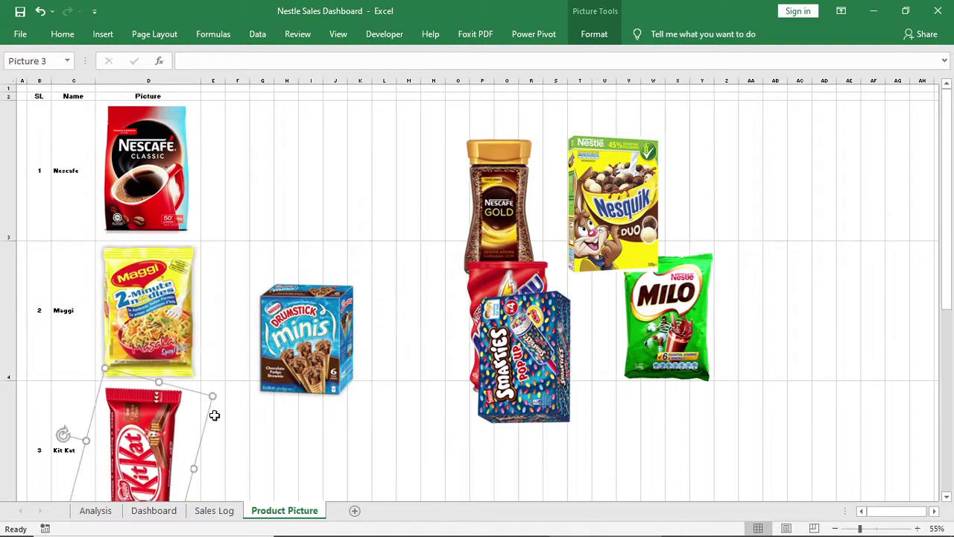
Step: Place the Nescafe Gold picture beside its name, making its row slightly taller and widening the Name column
scroll(214, 414, down, 1)
drag(9, 363, 9, 366)
click(306, 357)
ctrl+click(284, 357)
ctrl+click(262, 357)
ctrl+click(235, 357)
ctrl+click(214, 357)
ctrl+click(190, 357)
click(377, 403)
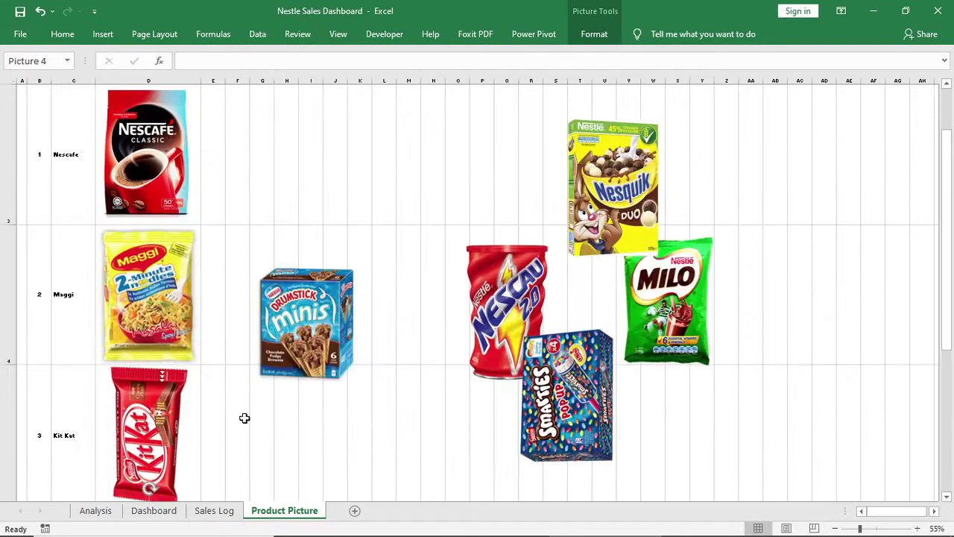
scroll(231, 421, down, 2)
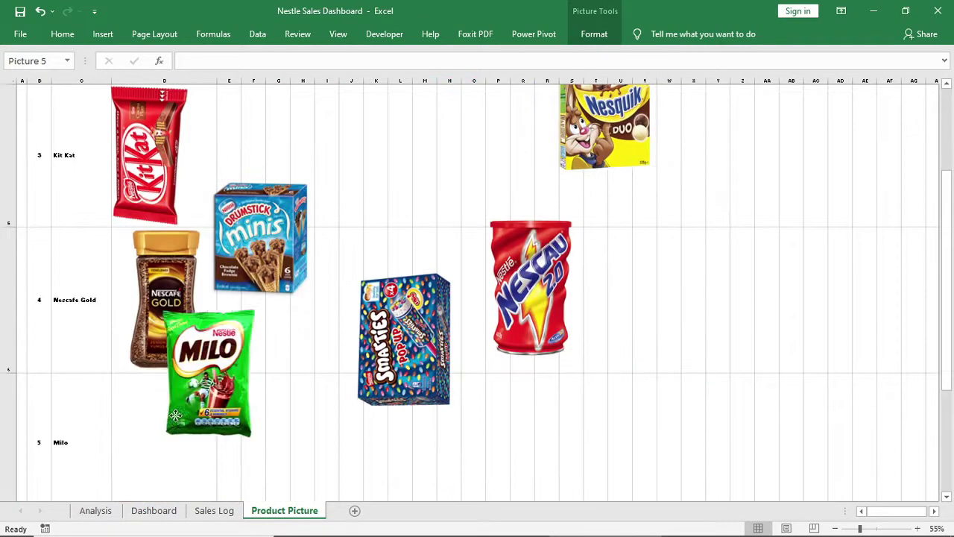
Step: Place the Milo and Drumstick pictures in the Picture column beside their names
scroll(350, 223, up, 1)
scroll(350, 223, down, 2)
key(Escape)
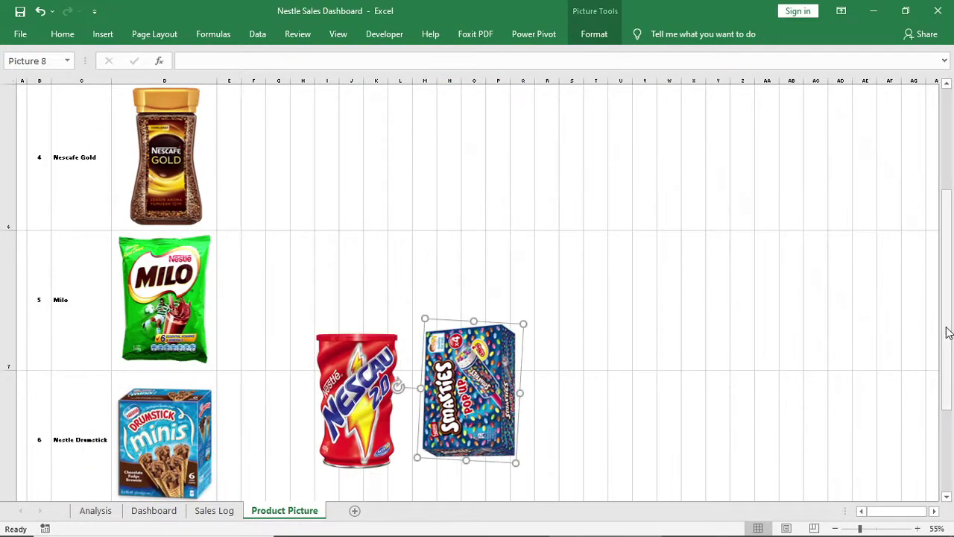
drag(947, 331, 947, 379)
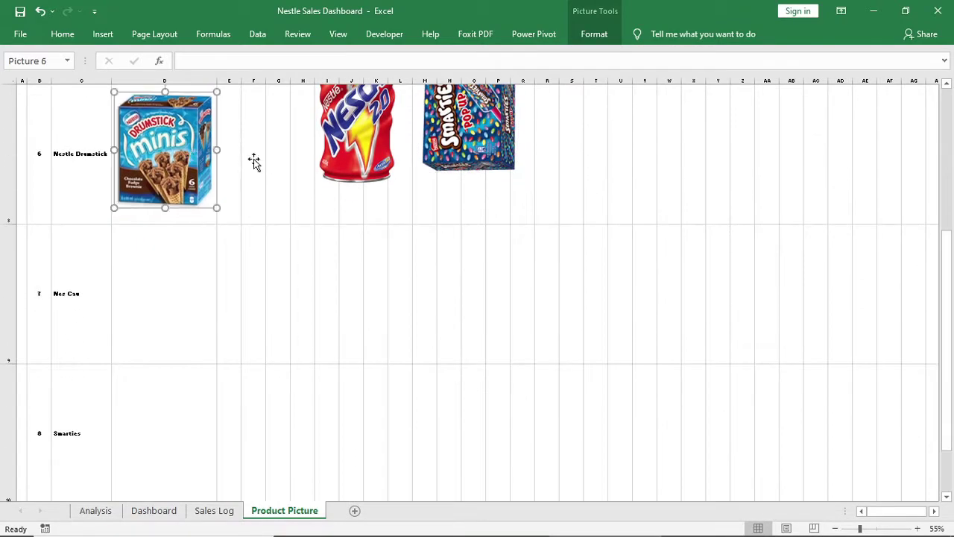
Step: Move the Nescau and Smarties pictures into the Picture column cells beside Nes Cau and Smarties
drag(356, 137, 165, 315)
drag(468, 132, 166, 457)
drag(947, 339, 948, 360)
drag(170, 295, 171, 291)
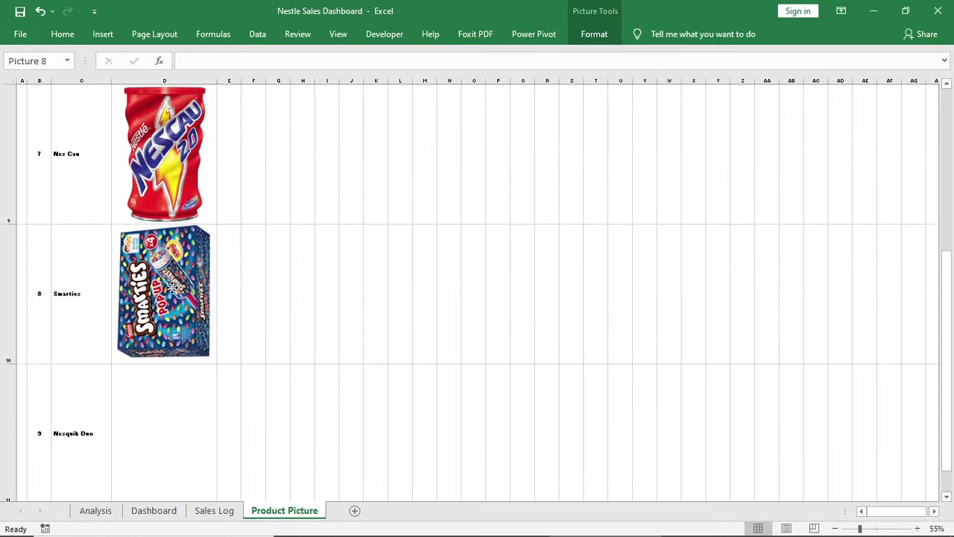
Step: Bring the Nesquik Duo picture down into the Picture column beside its name and center the Nescafe picture in its cell
drag(947, 361, 947, 198)
click(369, 440)
drag(385, 275, 347, 430)
scroll(347, 430, down, 3)
drag(331, 157, 285, 443)
scroll(298, 447, down, 3)
drag(298, 117, 180, 474)
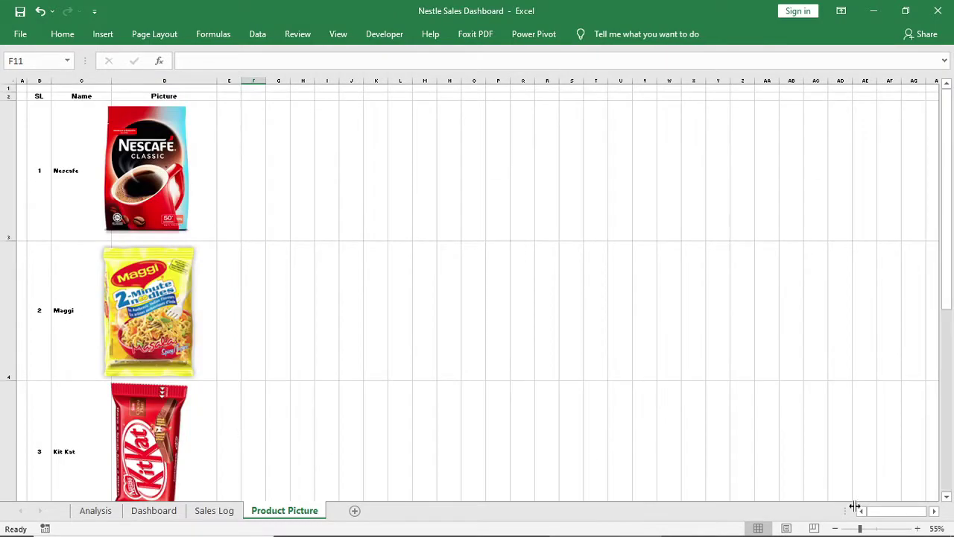
click(172, 195)
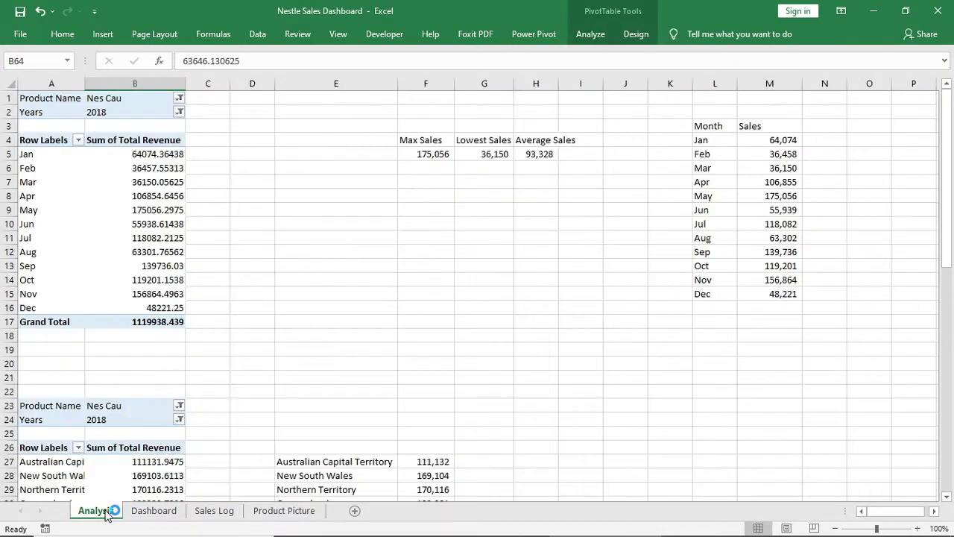
Step: On the Analysis sheet, link cell E1 to the pivot table's product name in B1
click(373, 333)
click(336, 101)
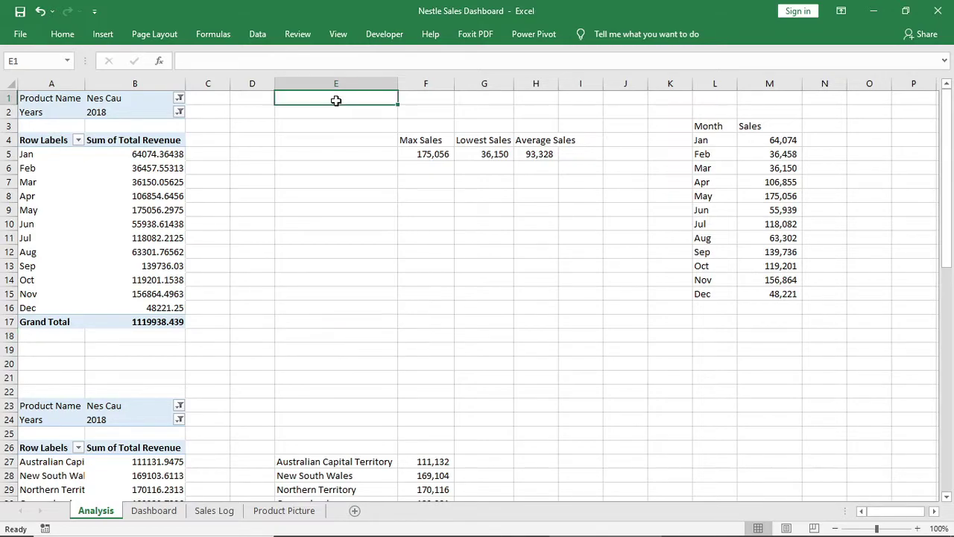
text(=)
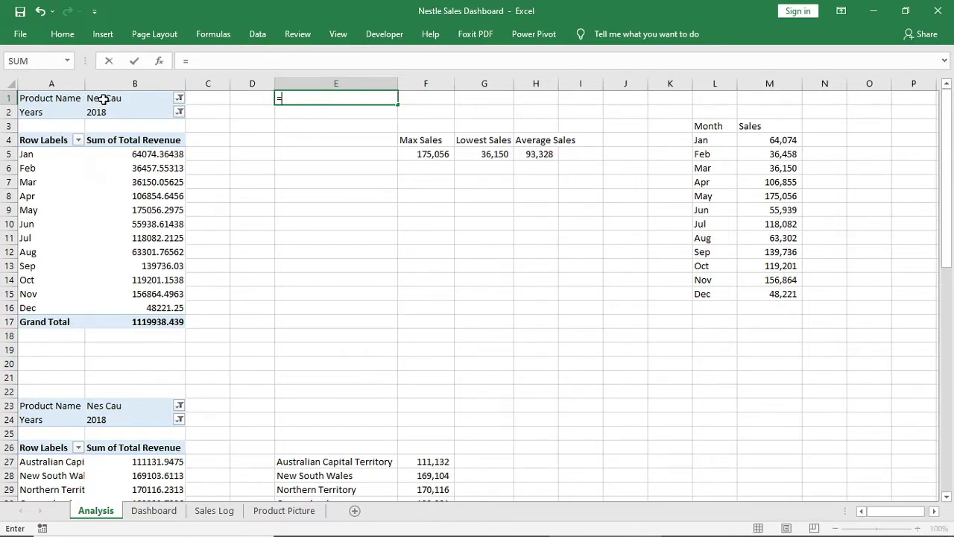
click(108, 99)
key(Return)
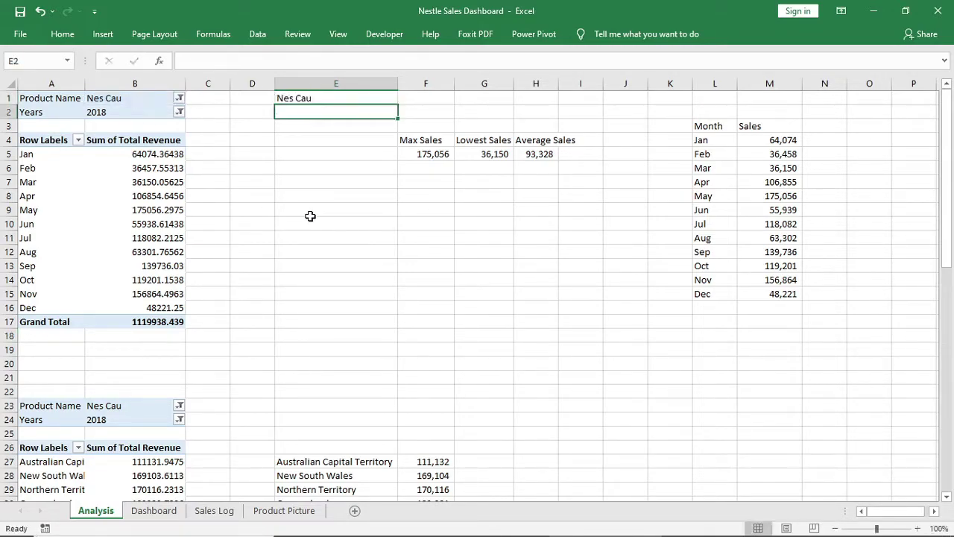
Step: In Analysis cell F1, start an INDEX formula with the absolute range 'Product Picture'!$B$3:$D$11 as its array
click(426, 98)
text(=index)
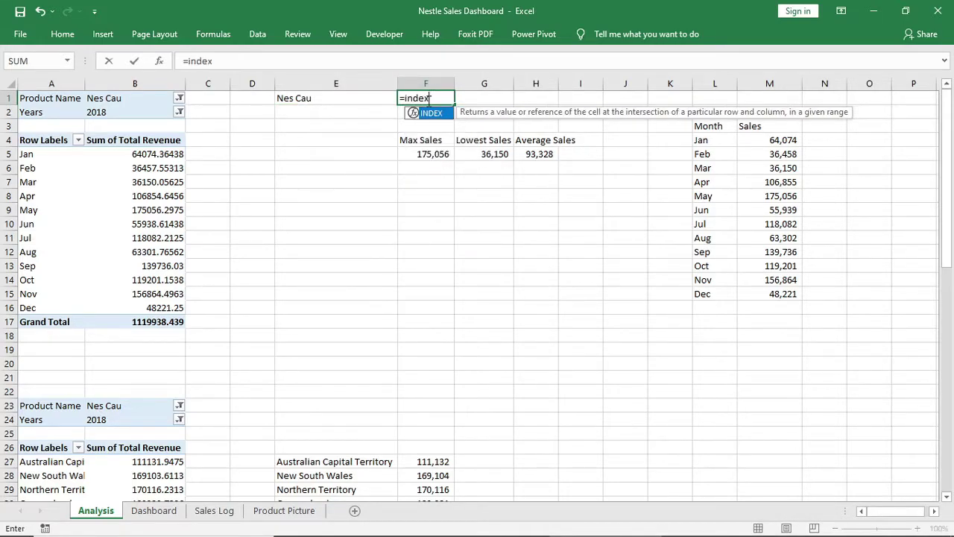
key(Tab)
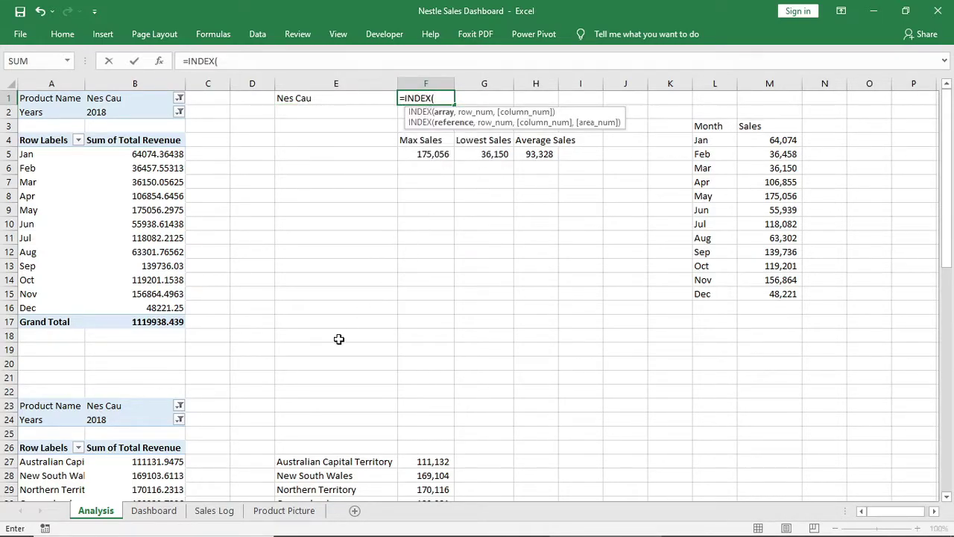
click(284, 510)
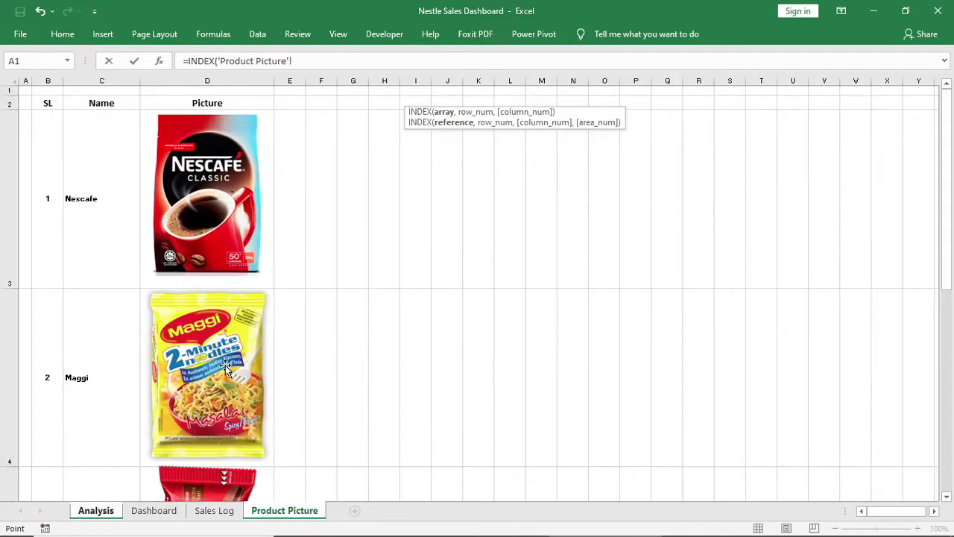
drag(51, 156, 203, 403)
key(F4)
text(,)
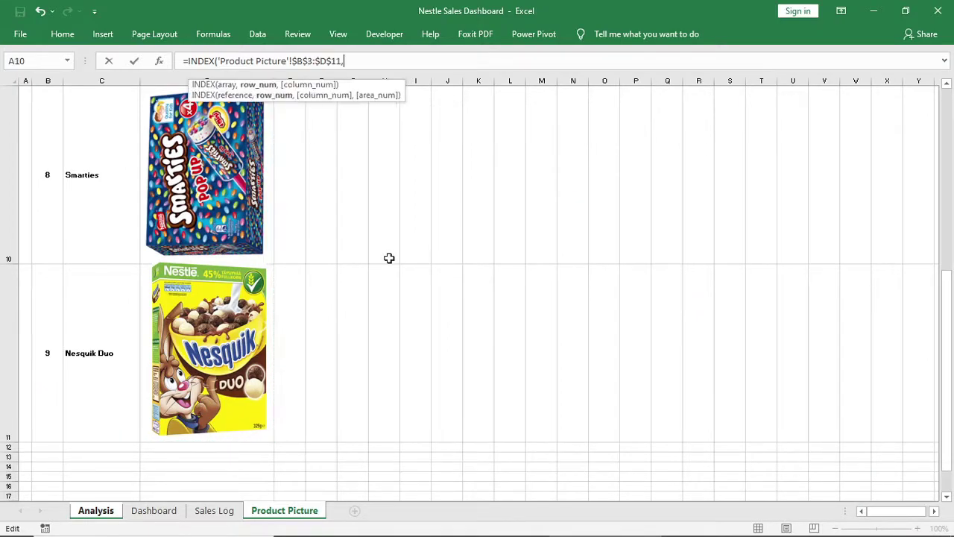
Step: Add a MATCH function as the row number, with Analysis!$E$1 as its absolute lookup value
text(match)
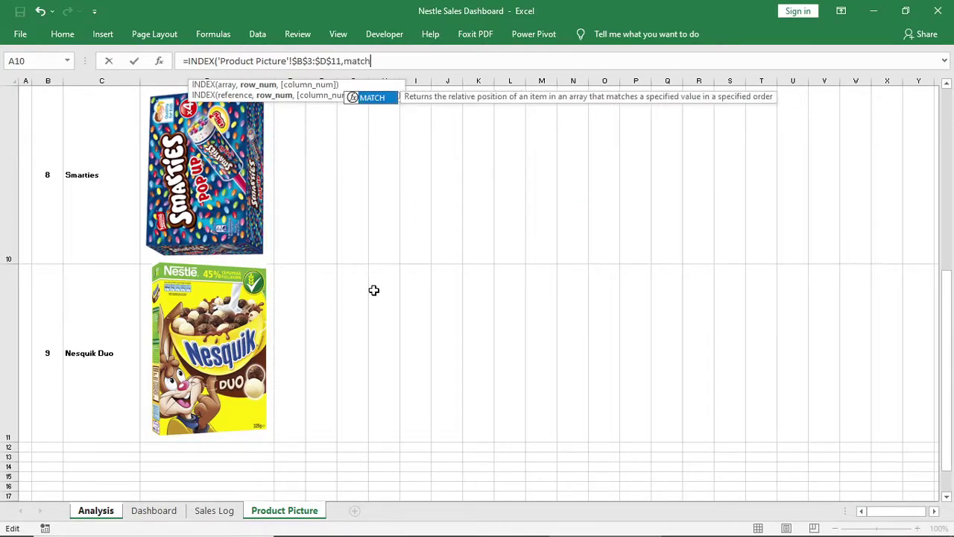
key(Tab)
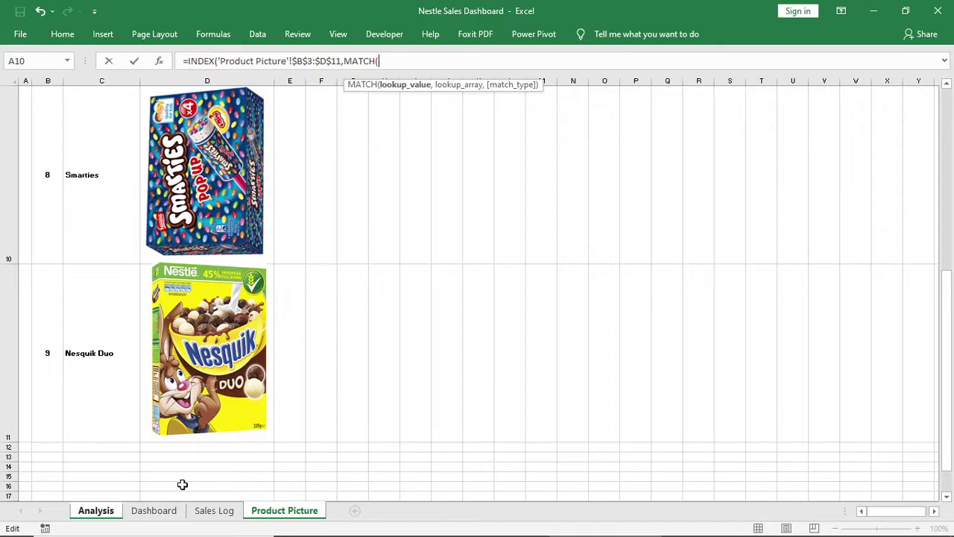
click(102, 511)
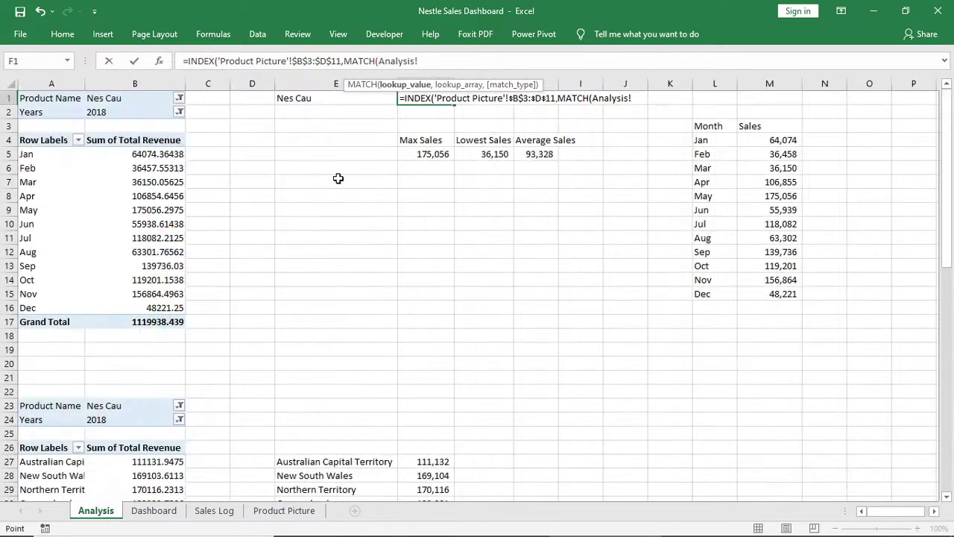
click(330, 98)
key(F4)
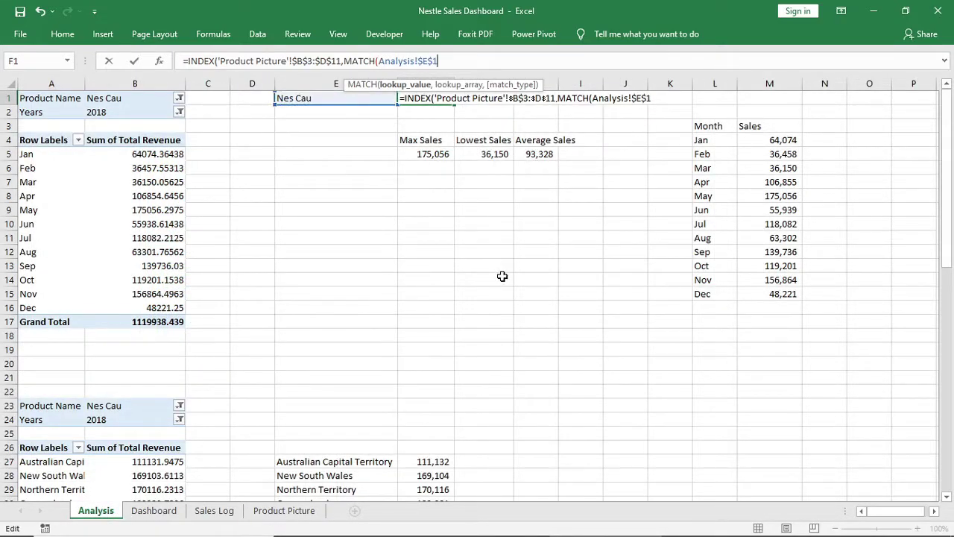
text(,)
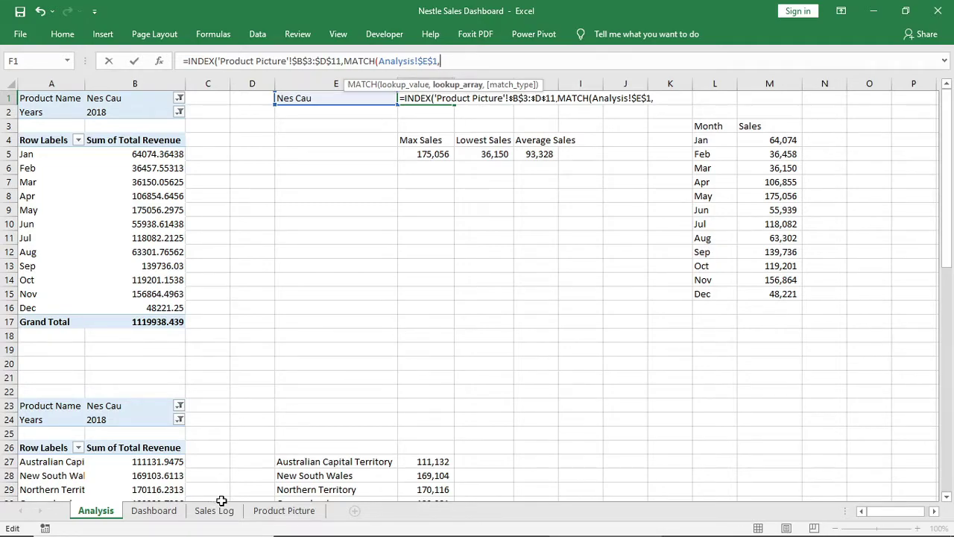
Step: Complete the formula with lookup array 'Product Picture'!$C$3:$C$11, match type 0 and column number 3
click(259, 513)
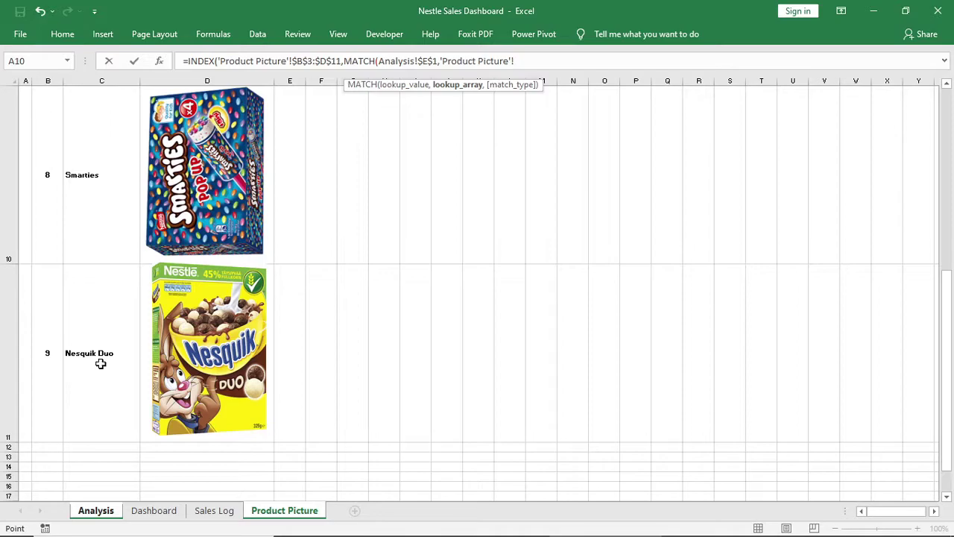
scroll(101, 364, up, 3)
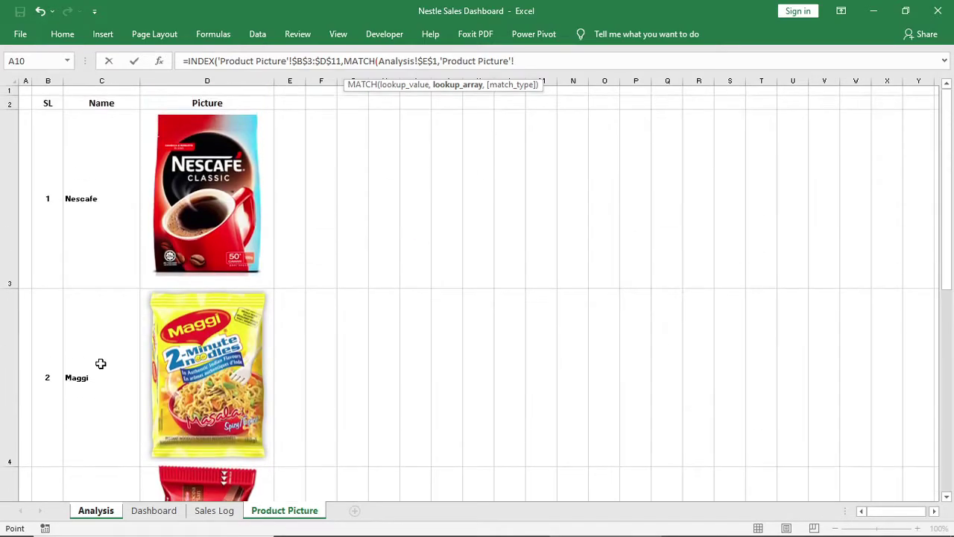
drag(105, 161, 102, 394)
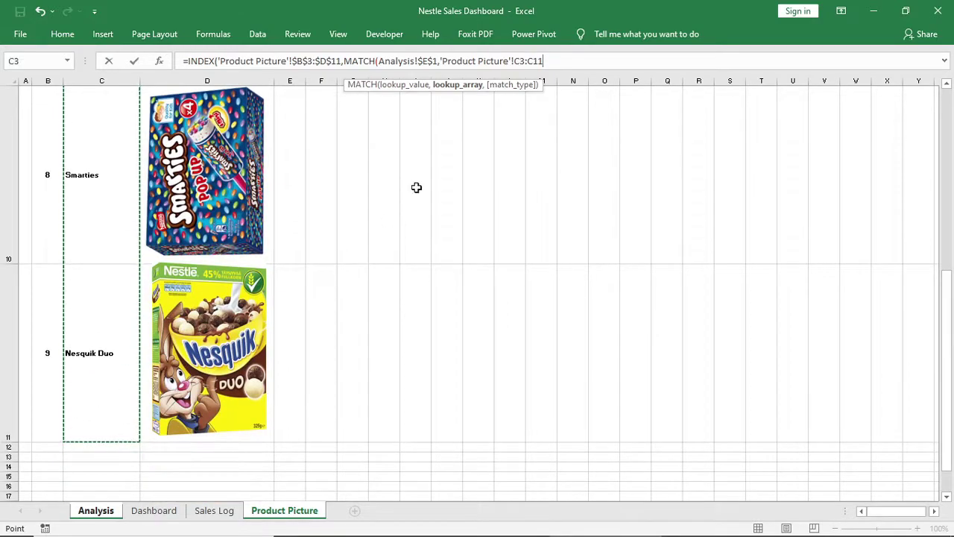
click(570, 63)
key(F4)
text(,0)
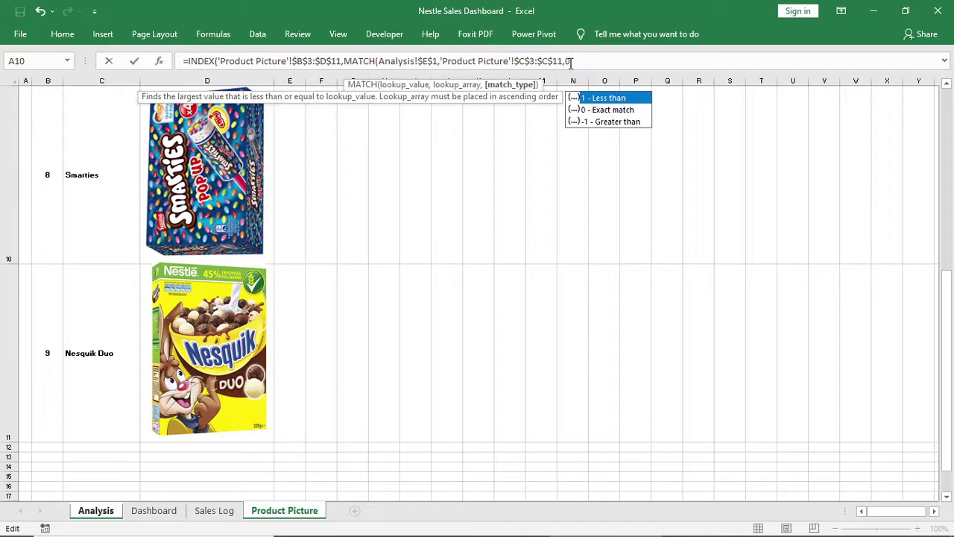
text(),)
scroll(29, 187, up, 3)
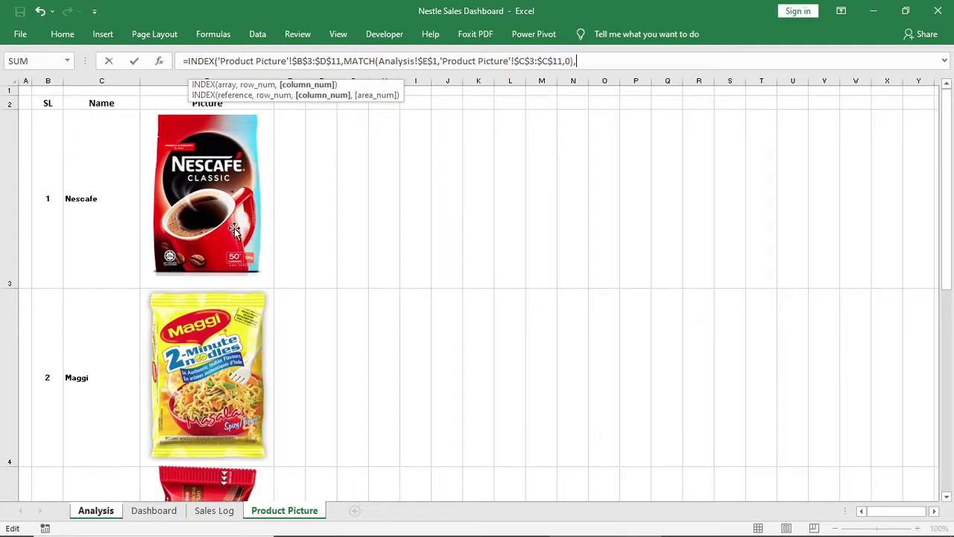
text(3))
key(Return)
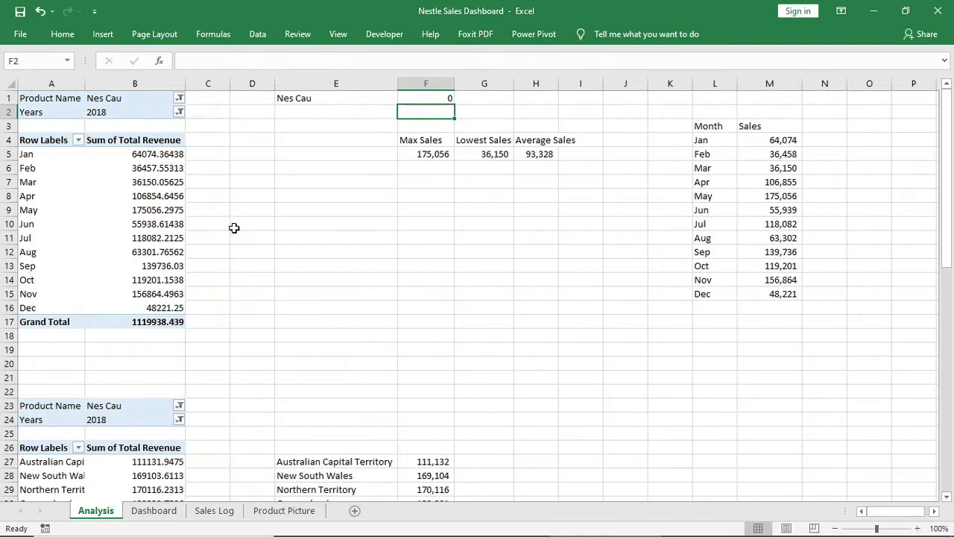
Step: Copy the formula text from F1 and define a workbook-level name "Picture" that refers to that formula
click(446, 99)
drag(599, 60, 156, 66)
key(Escape)
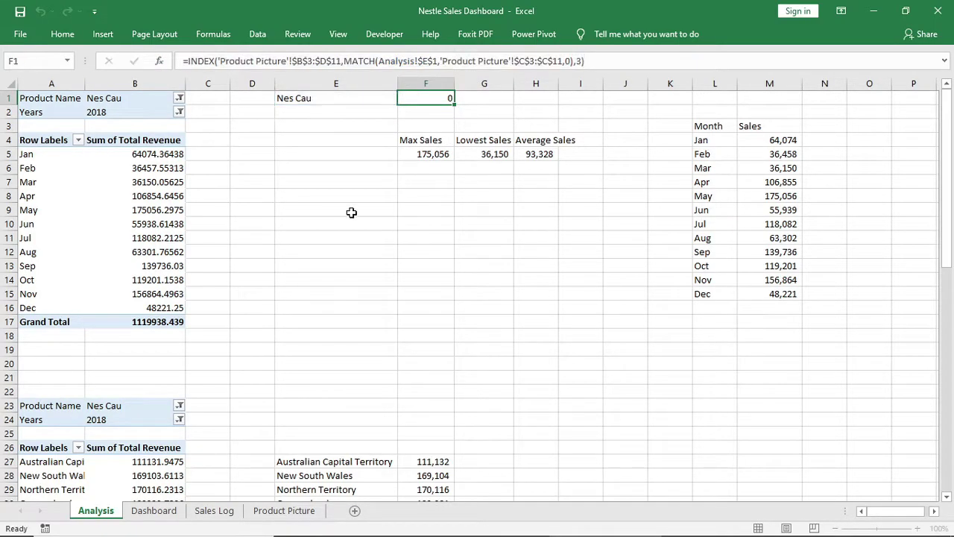
click(445, 236)
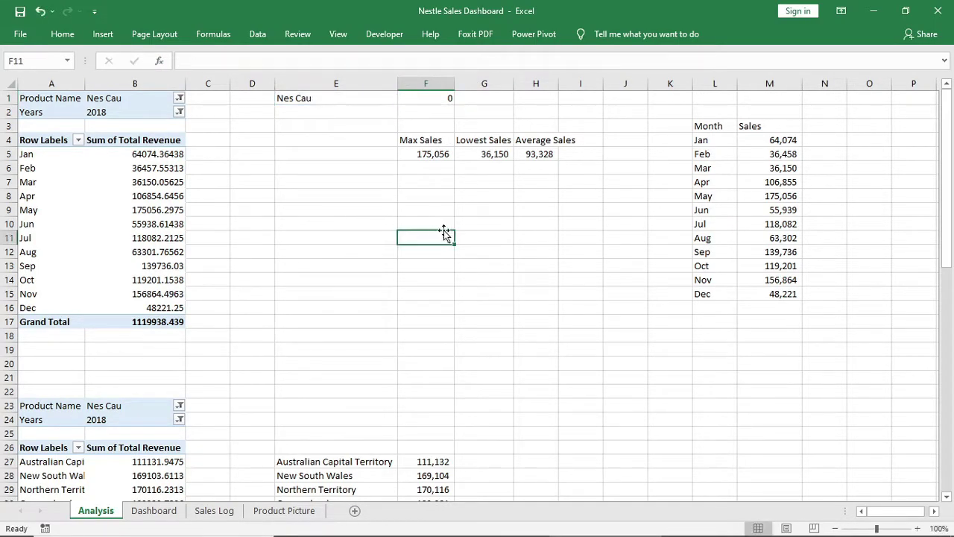
click(223, 34)
click(411, 80)
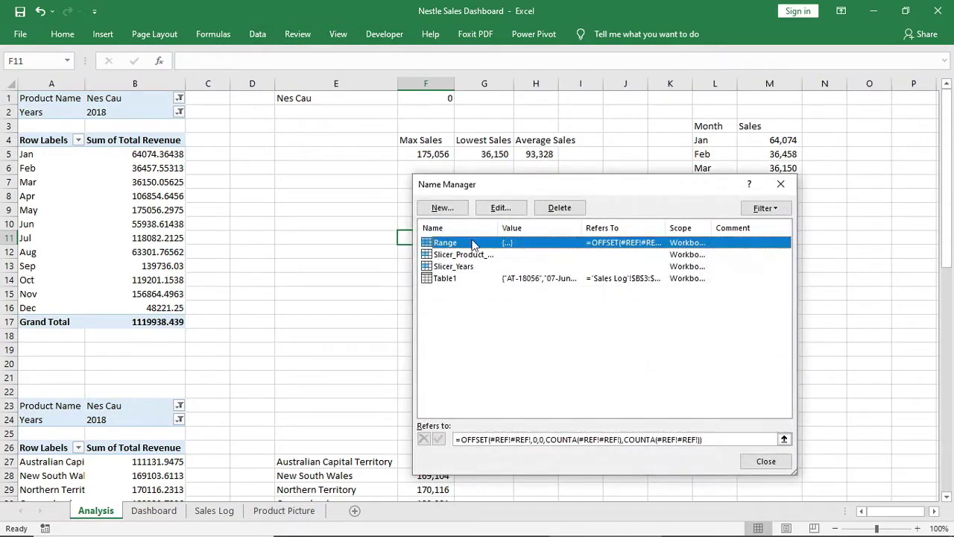
click(442, 207)
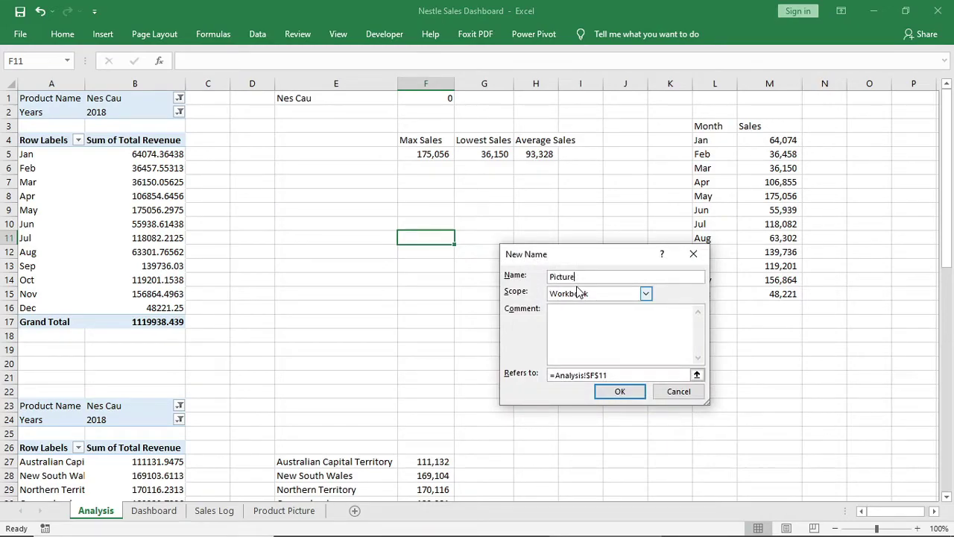
click(602, 375)
drag(602, 375, 502, 366)
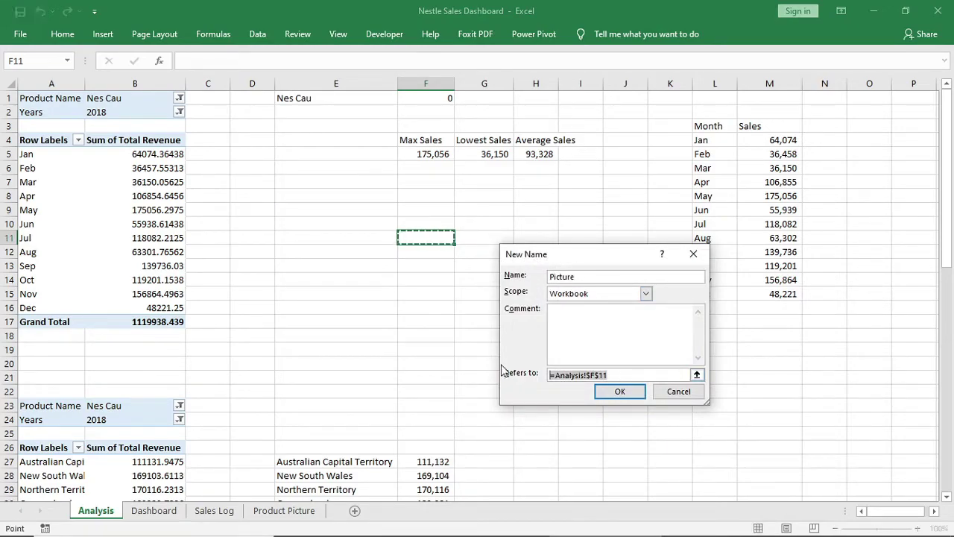
key(ctrl+v)
key(Return)
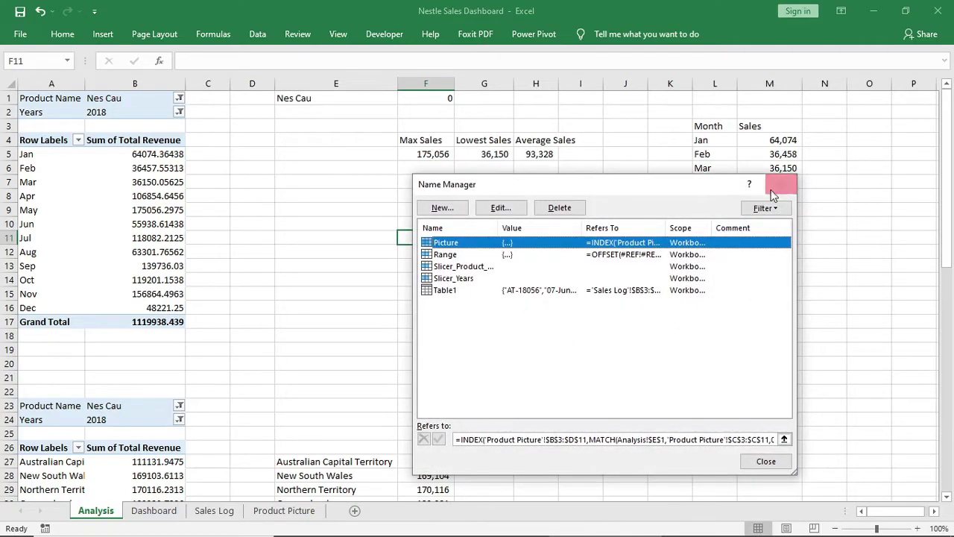
click(782, 181)
Step: Delete the lookup formula from cell F1 on the Analysis sheet
click(379, 266)
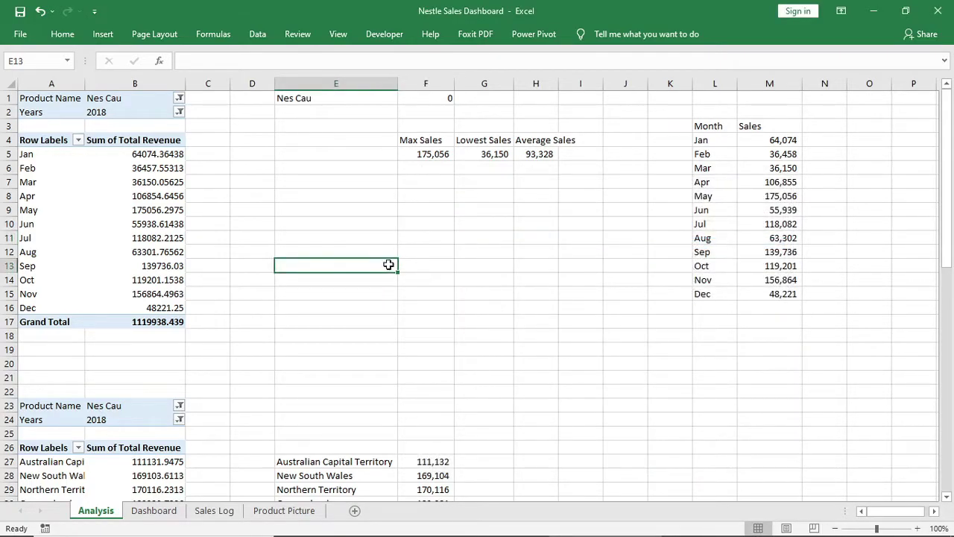
click(436, 100)
key(Delete)
click(379, 243)
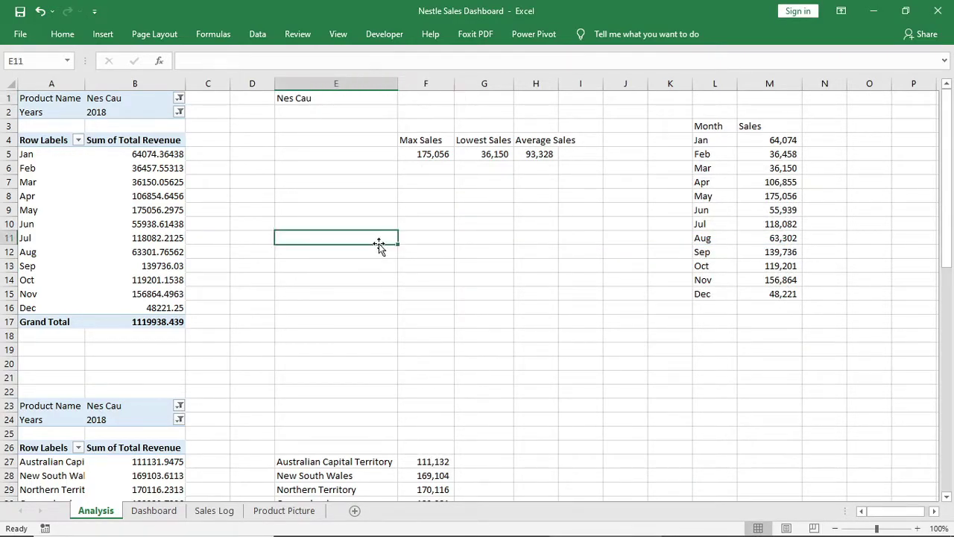
Step: Copy cell D3 holding the Nescafe picture on the Product Picture sheet, not the picture itself
click(270, 512)
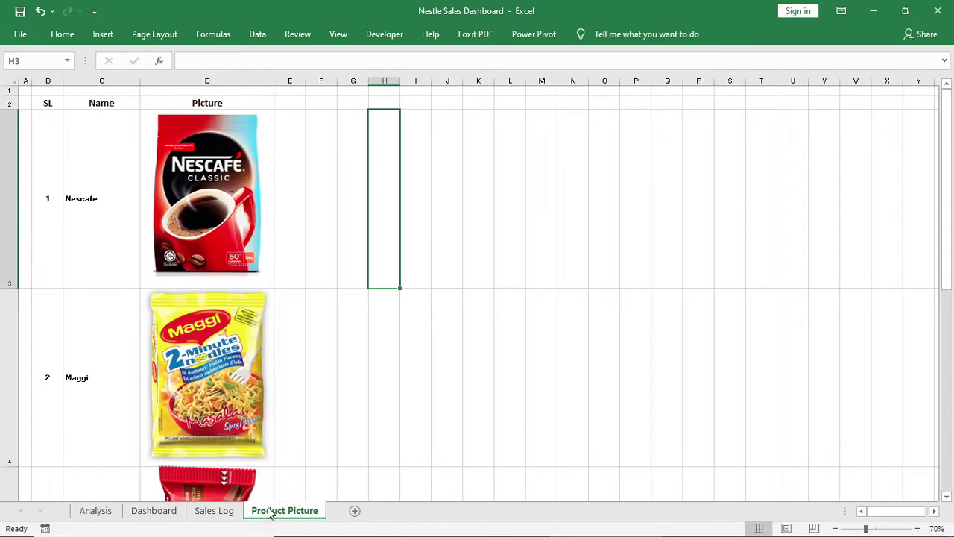
click(244, 215)
click(273, 120)
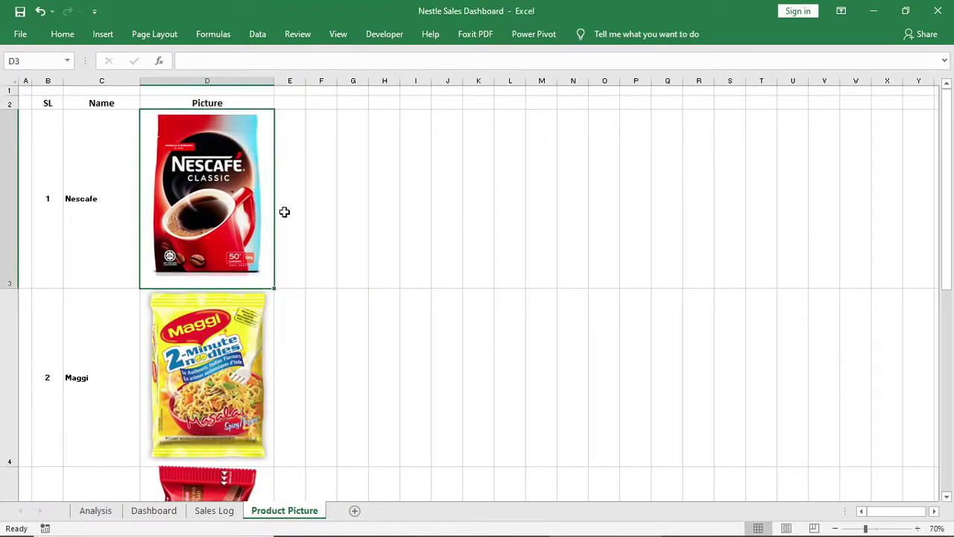
click(268, 305)
click(272, 113)
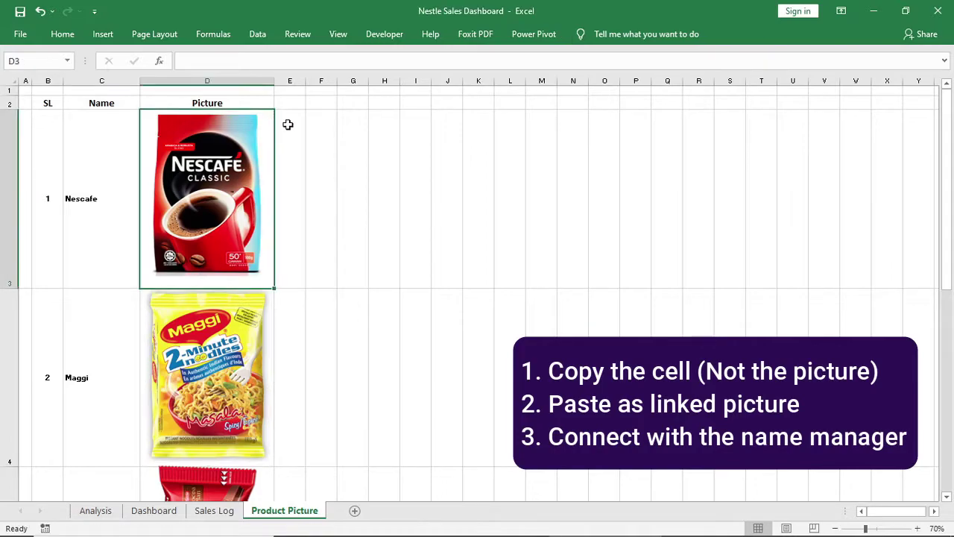
click(290, 127)
key(Left)
key(ctrl+c)
Step: Paste the copied cell as a linked picture at E5 on the Analysis sheet
click(95, 510)
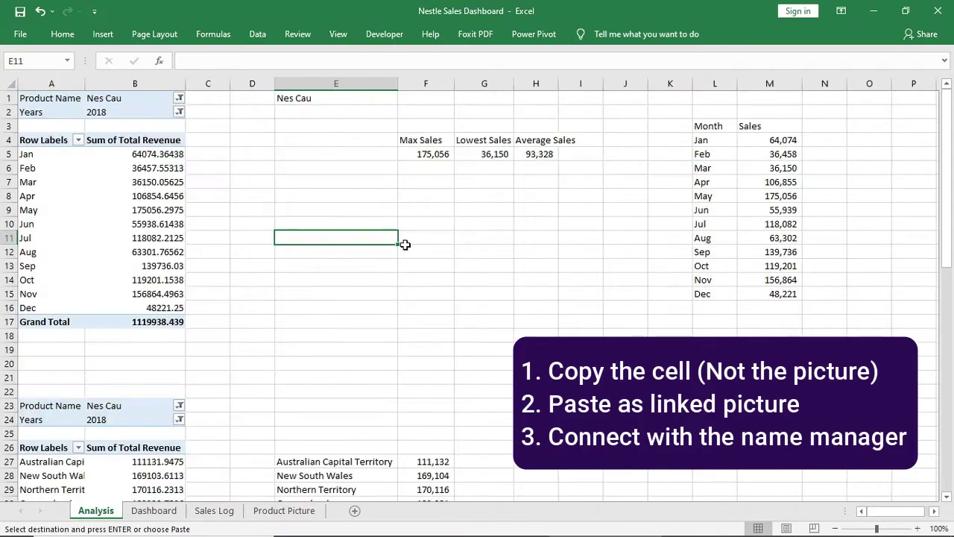
right_click(341, 156)
mouse_move(478, 234)
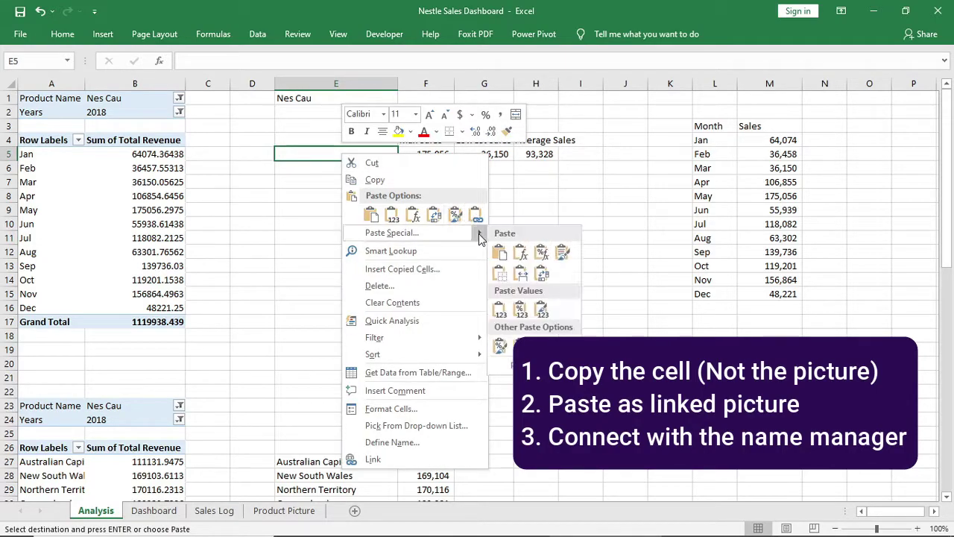
click(529, 328)
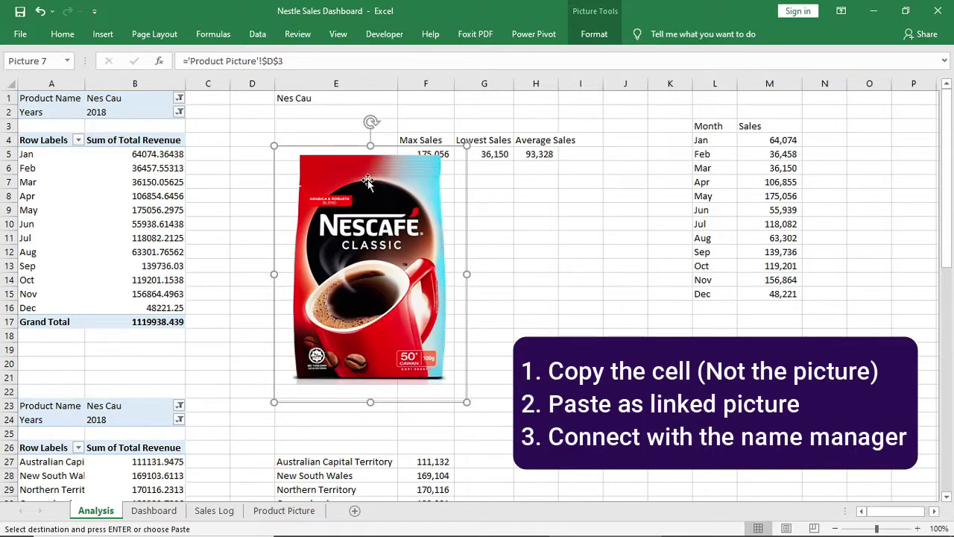
Step: Replace the linked picture's cell reference with the defined name, making its formula =Picture
drag(284, 61, 190, 62)
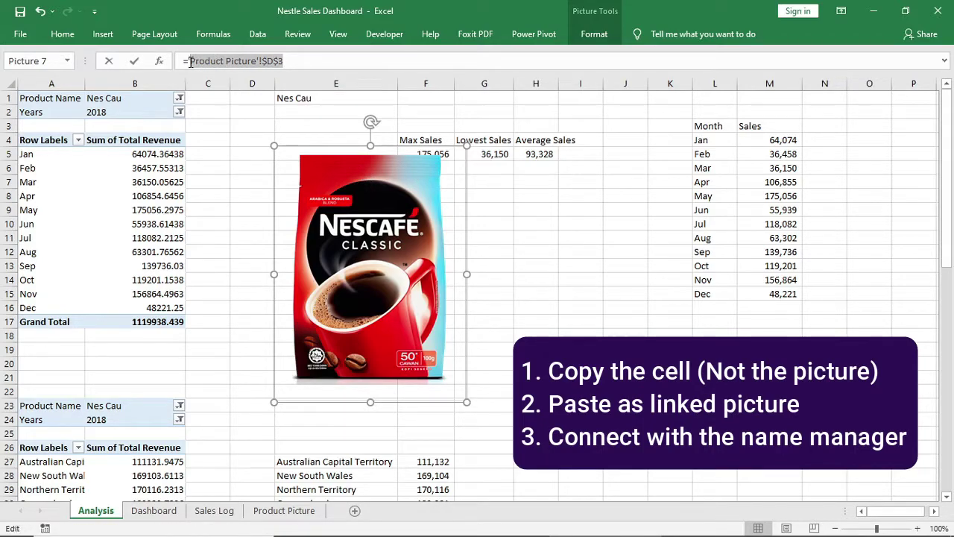
key(BackSpace)
text(pi)
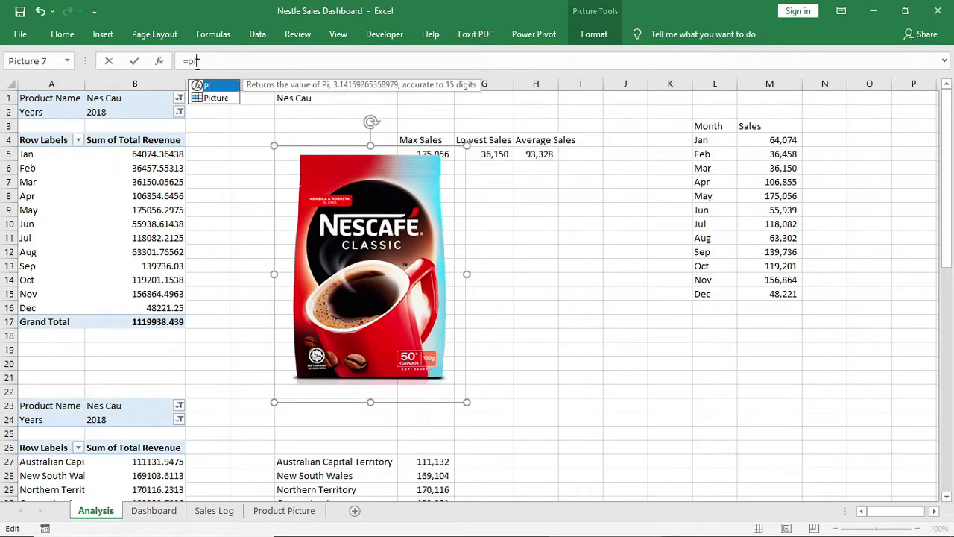
key(Down)
key(Tab)
key(Return)
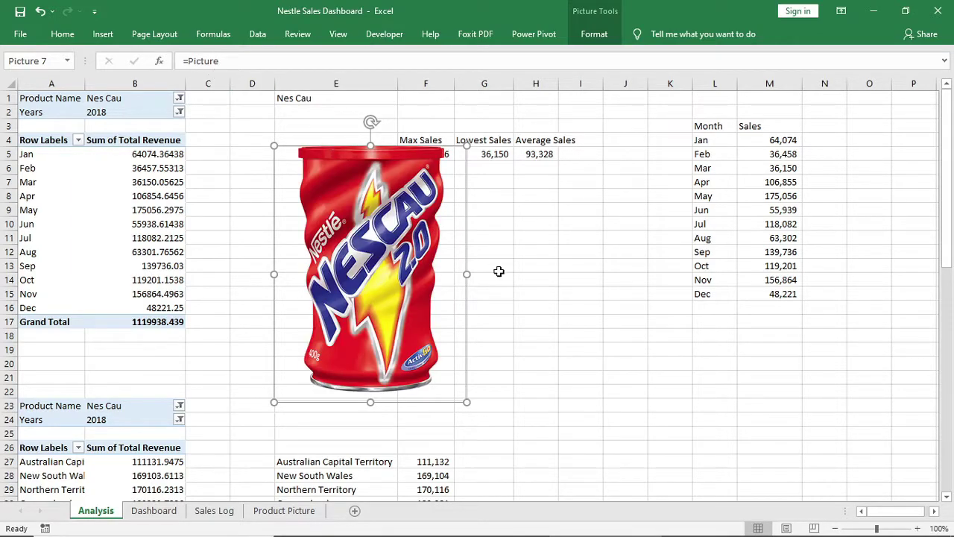
Step: Move the linked picture to the Dashboard sheet and place it between the charts and the Australia map
drag(460, 245, 501, 247)
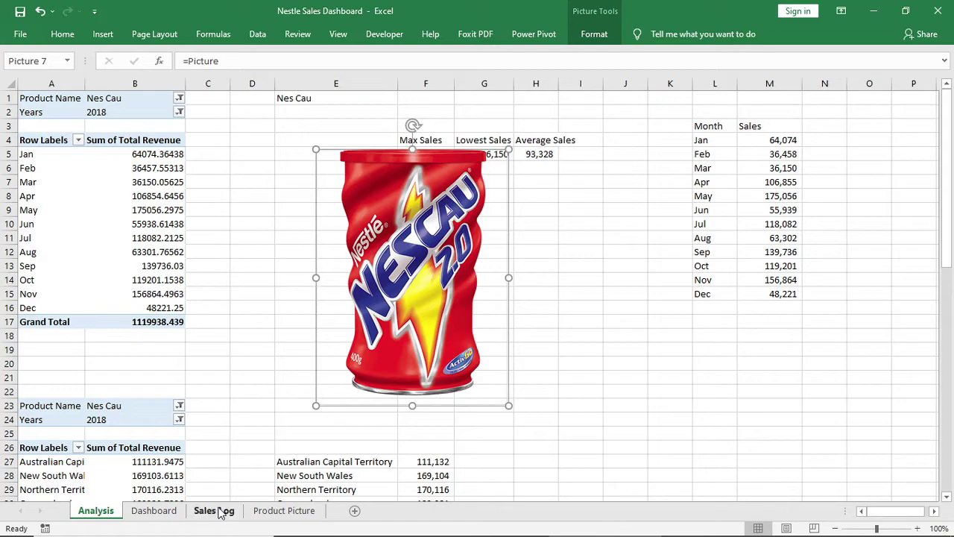
click(153, 511)
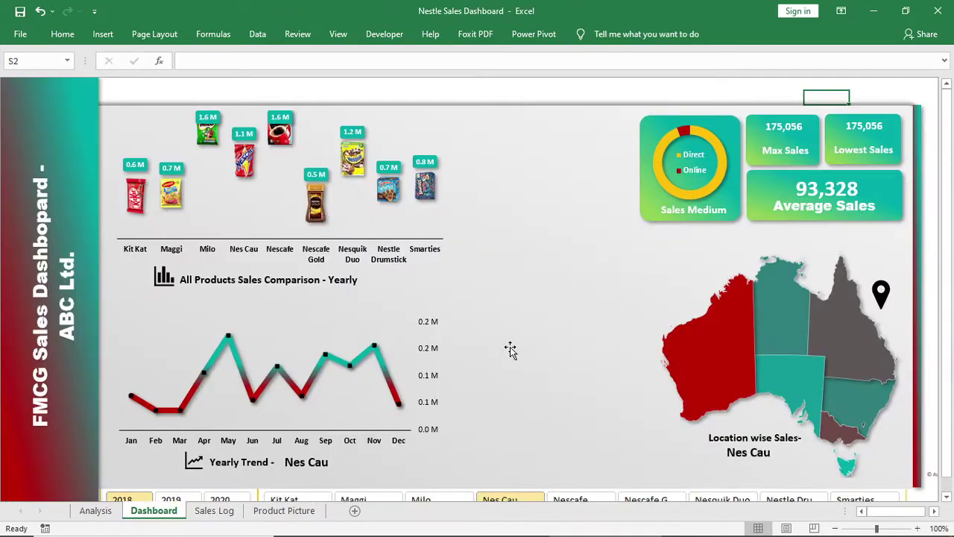
key(ctrl+v)
drag(830, 252, 513, 341)
click(578, 337)
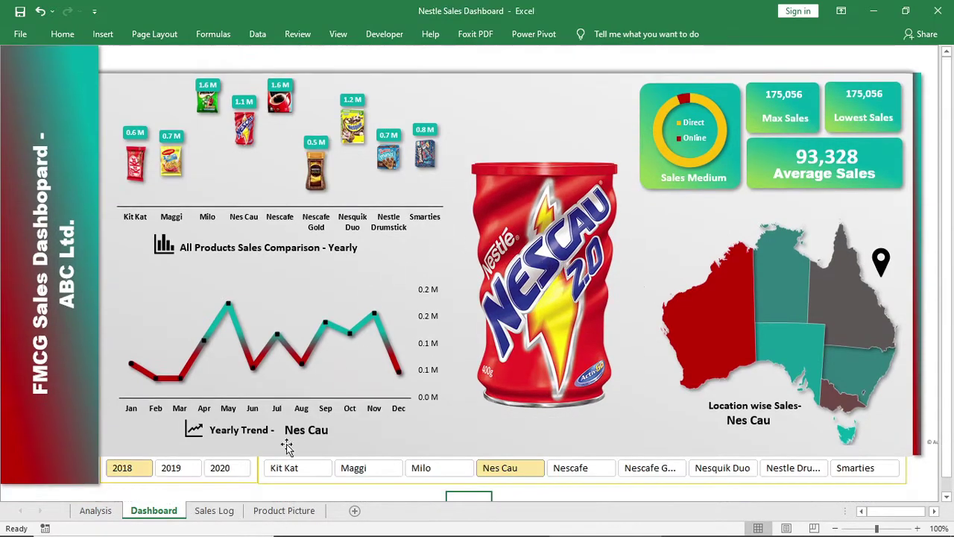
Step: Select Kit Kat in the product slicer and shrink the product picture to about 3.18" high by 2.35" wide
click(295, 467)
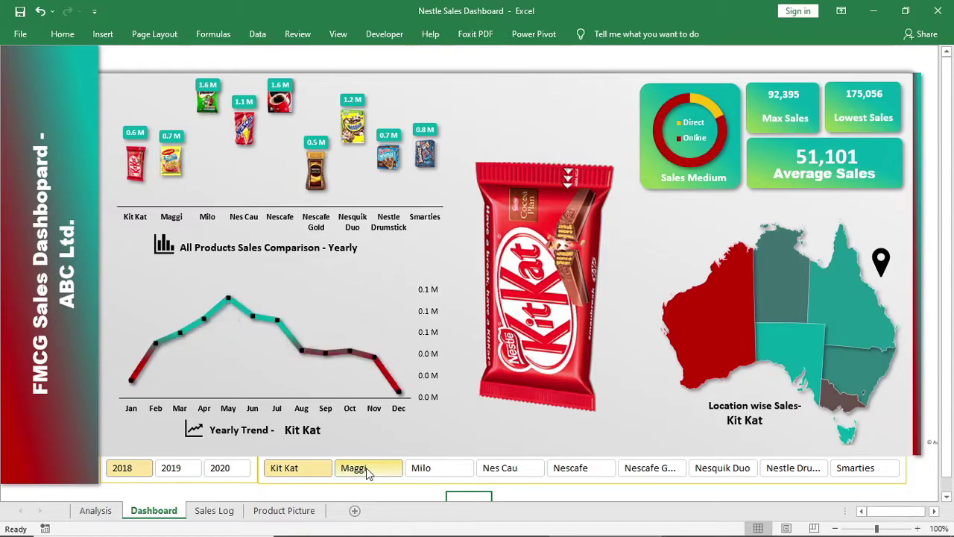
click(450, 165)
drag(448, 160, 481, 208)
Step: Draw a stepped connector from the product picture to the map using a 1.2" horizontal line, a vertical line and a short horizontal line
mouse_move(551, 298)
mouse_down()
mouse_move(534, 250)
mouse_move(647, 257)
mouse_move(636, 257)
mouse_up()
click(596, 33)
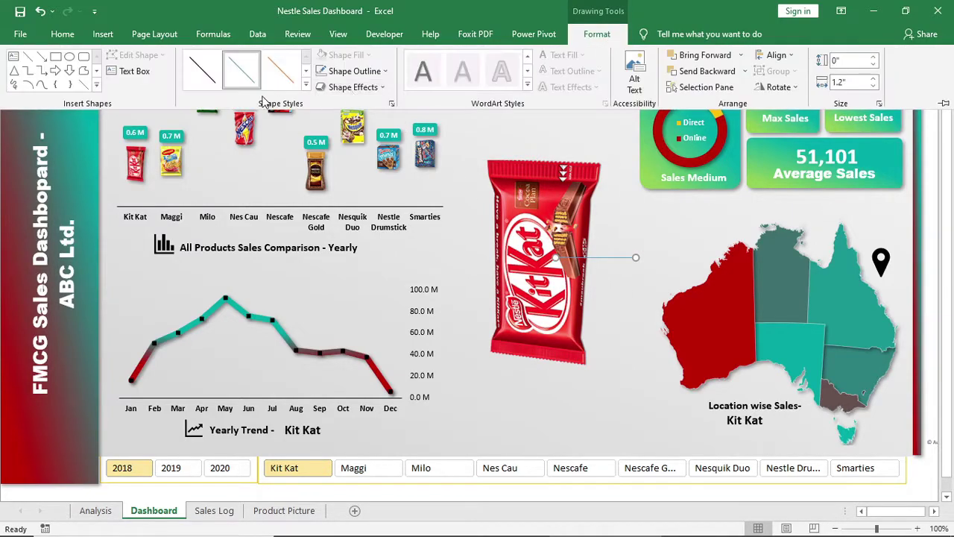
click(27, 57)
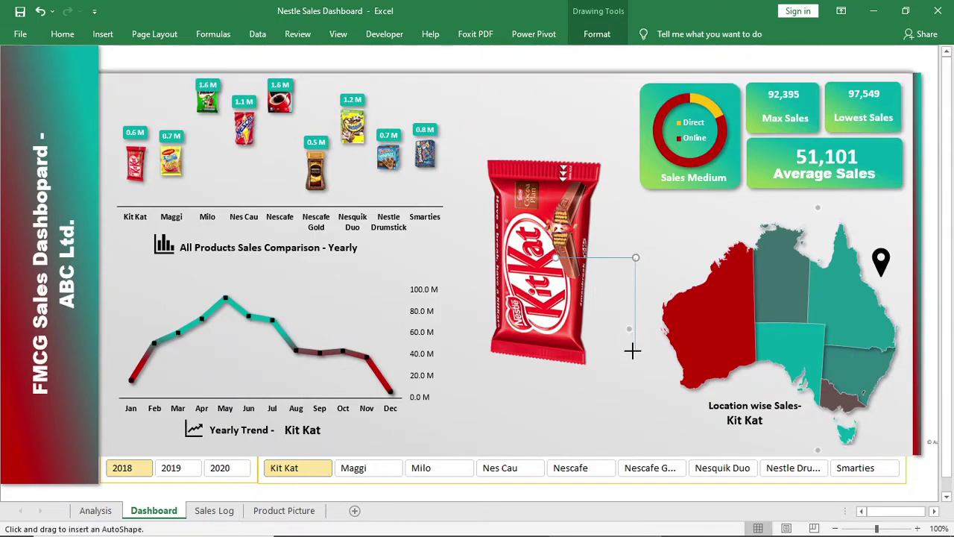
drag(632, 350, 634, 351)
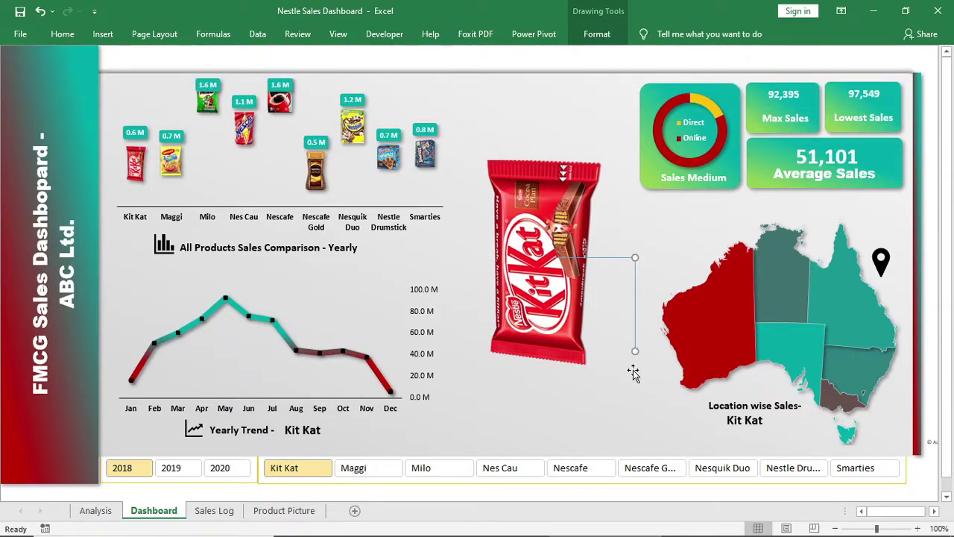
click(601, 257)
drag(600, 257, 653, 350)
Step: Format the connector's upper horizontal line with a heavier weight, a dark grey outline and a dashed style
click(597, 33)
click(355, 71)
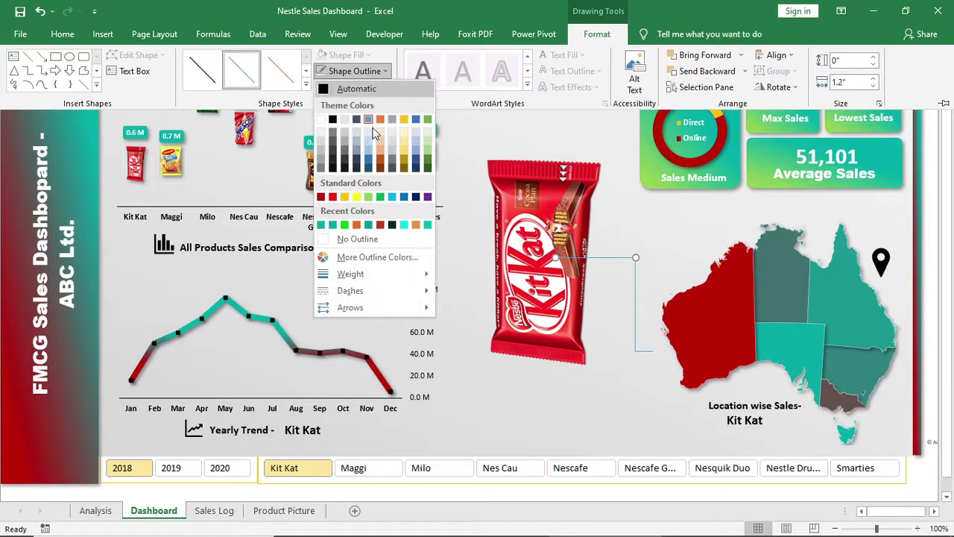
mouse_move(372, 274)
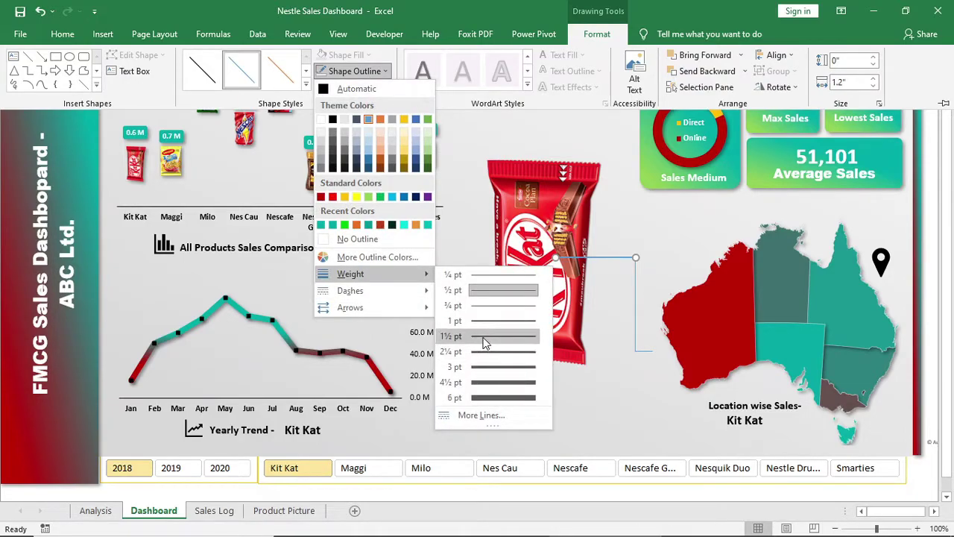
click(479, 349)
click(364, 71)
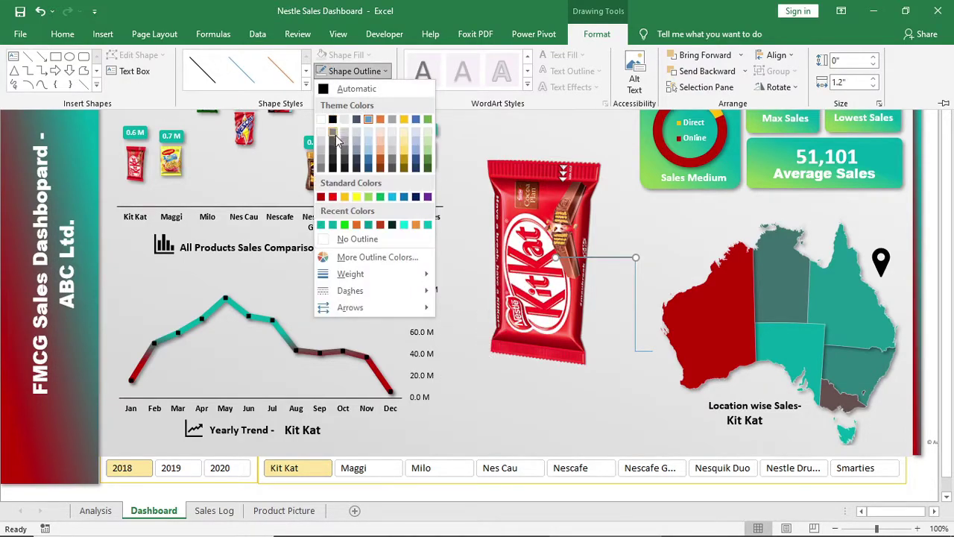
click(332, 140)
click(355, 71)
mouse_move(376, 291)
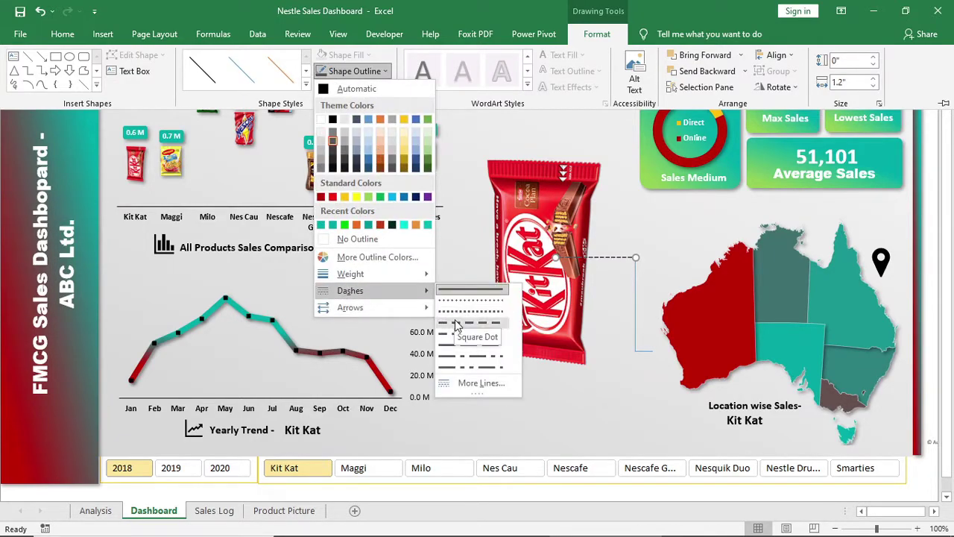
click(455, 323)
Step: Apply the dashed line's formatting to the connector's vertical and lower horizontal segments with Format Painter
click(63, 33)
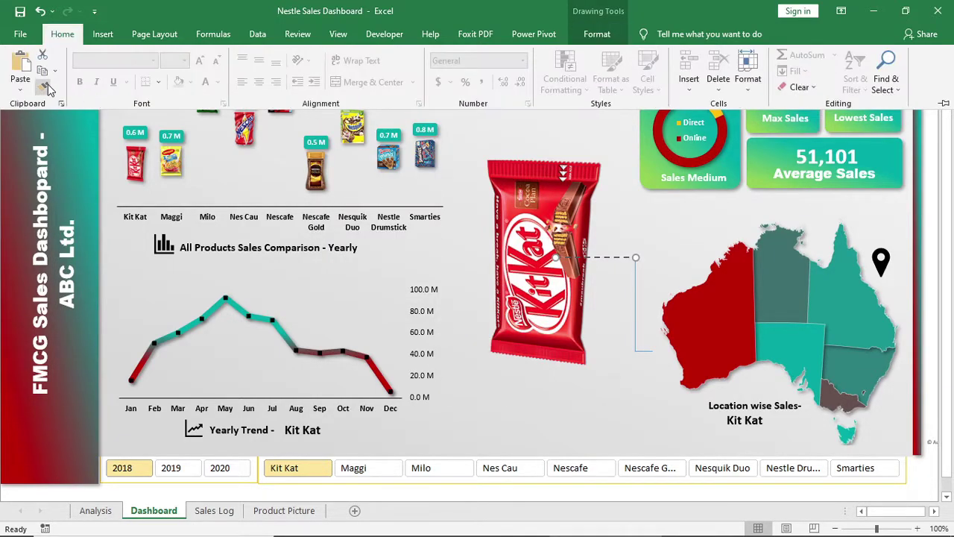
click(44, 87)
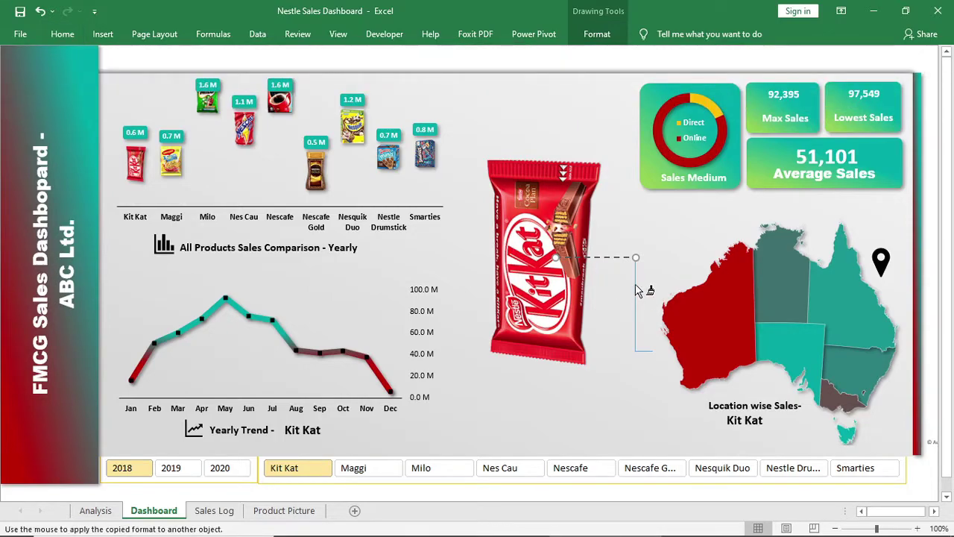
click(636, 292)
click(634, 352)
Step: Bring the product picture to the front so that it covers the connector's starting end
click(567, 226)
click(588, 37)
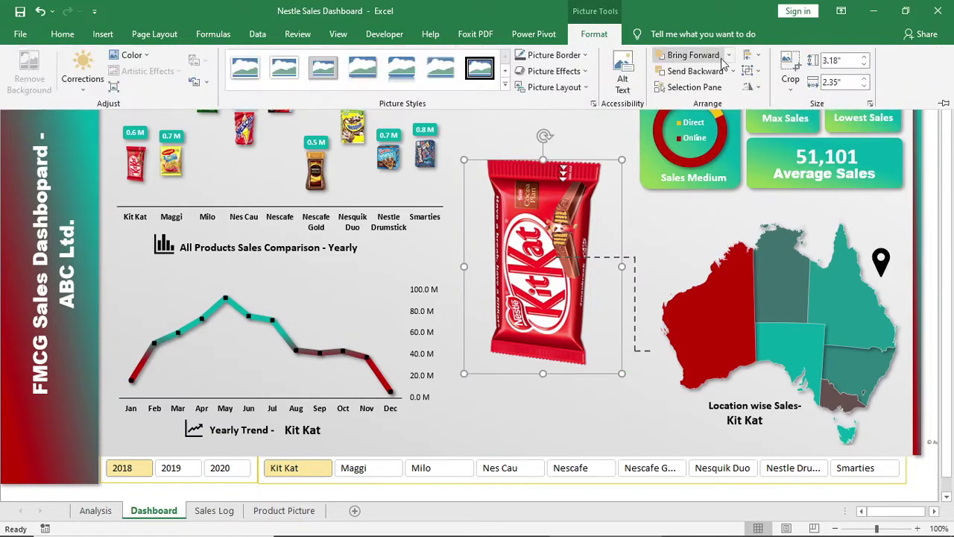
click(729, 63)
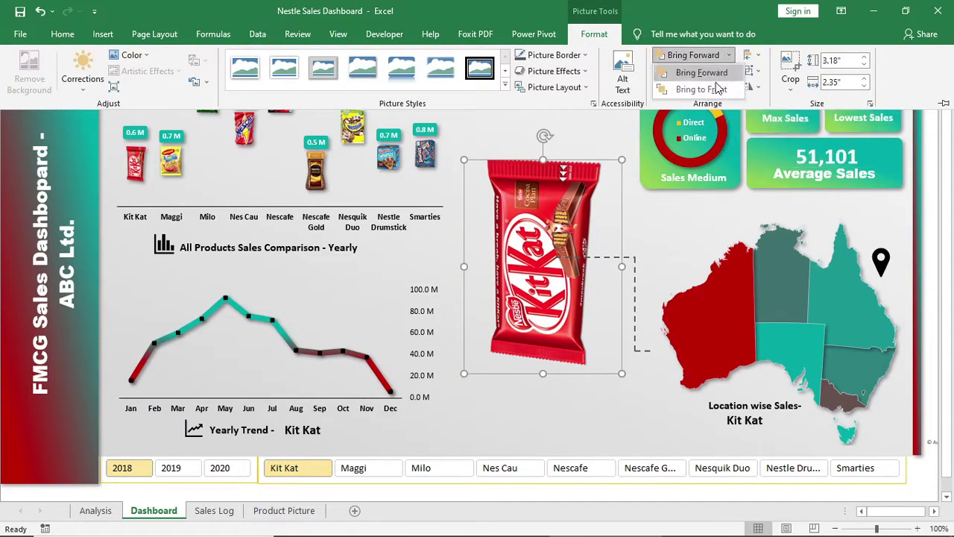
click(718, 89)
key(ctrl+F1)
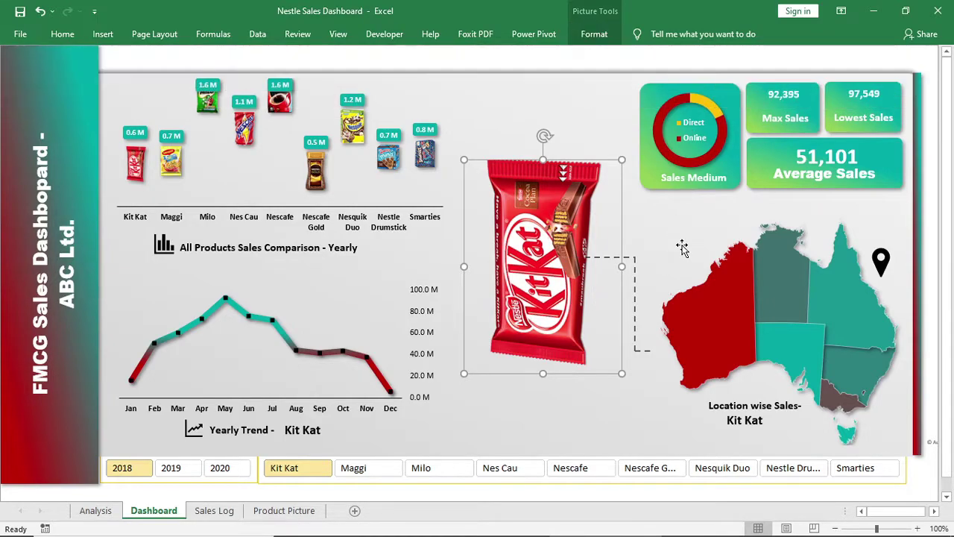
Step: Copy the dashed segments and arrange them into connectors from the product picture to the comparison chart and the yearly trend chart
click(624, 256)
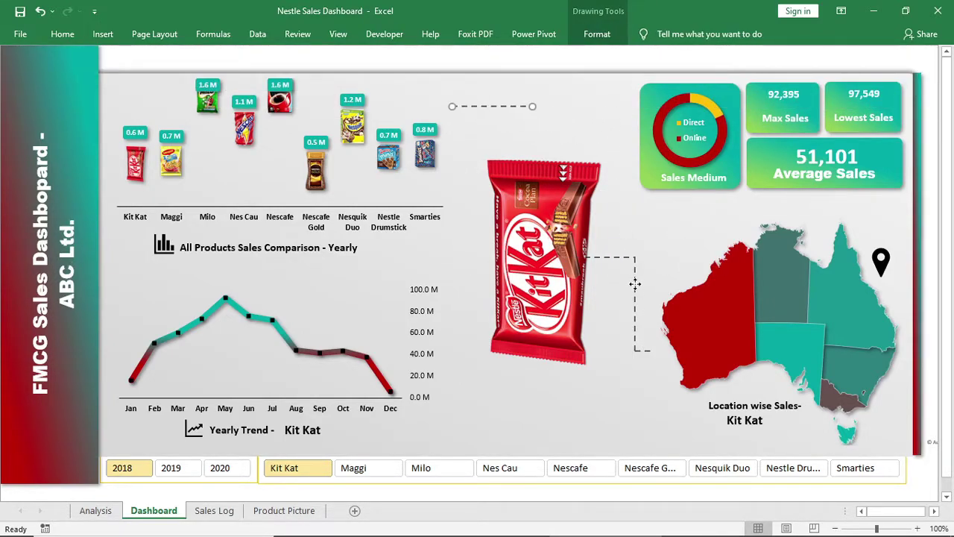
key(ctrl+z)
drag(583, 325, 476, 267)
drag(408, 268, 468, 269)
drag(635, 288, 468, 299)
drag(467, 361, 467, 332)
drag(481, 268, 449, 330)
drag(488, 268, 490, 268)
Step: Copy dashed segments to form a stepped connector from the product picture up to the Sales Medium card
click(636, 285)
ctrl+drag(628, 257, 618, 231)
click(635, 279)
ctrl+drag(625, 175, 627, 138)
click(617, 204)
drag(617, 203, 611, 204)
Step: Bring the product picture in front of all the copied connector lines
double_click(548, 261)
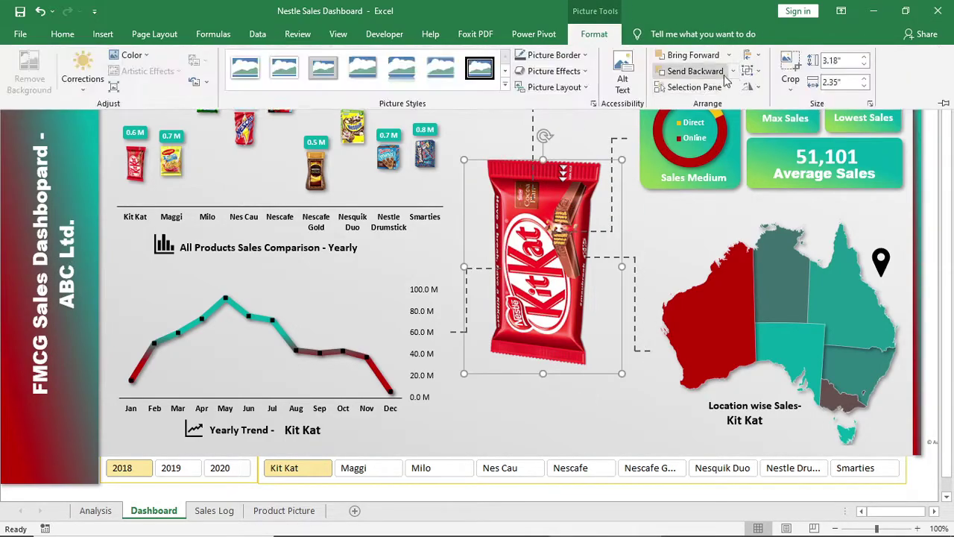
click(734, 55)
click(687, 88)
Step: Shift the comparison chart connector's vertical segment slightly left and adjust the lower end of the map connector
click(602, 489)
drag(532, 135, 519, 134)
click(644, 353)
click(606, 379)
Step: Insert a circle about 0.15" in diameter at the yearly trend chart end of the dashed connector
click(103, 34)
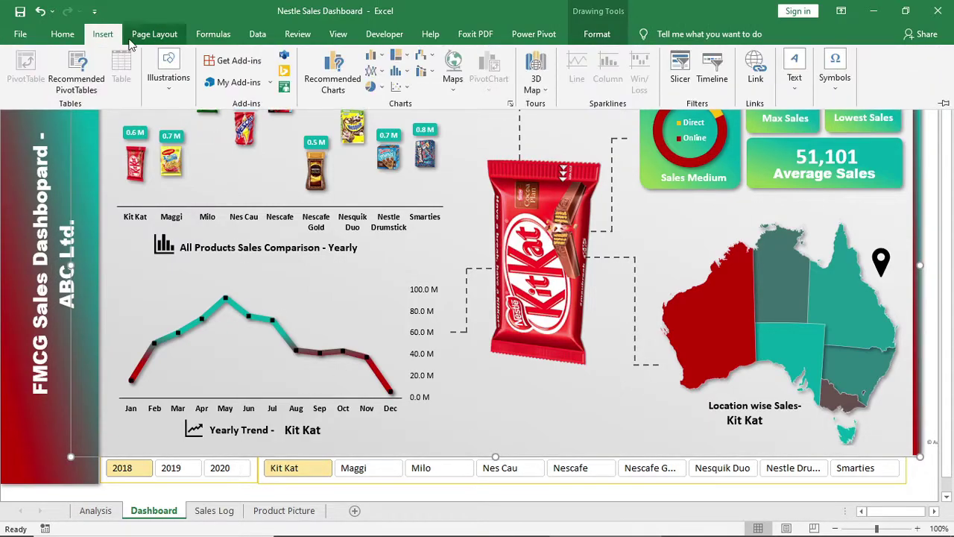
click(168, 82)
click(193, 134)
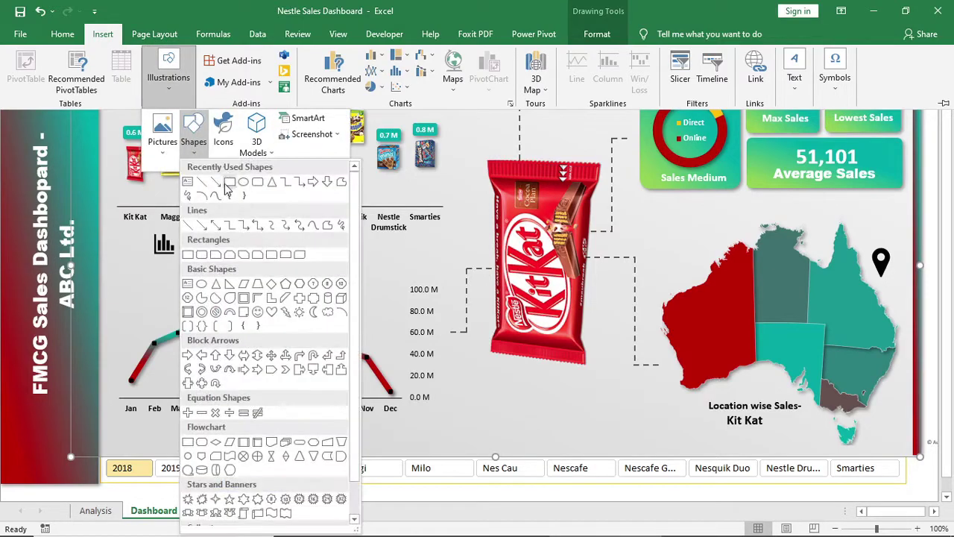
click(242, 183)
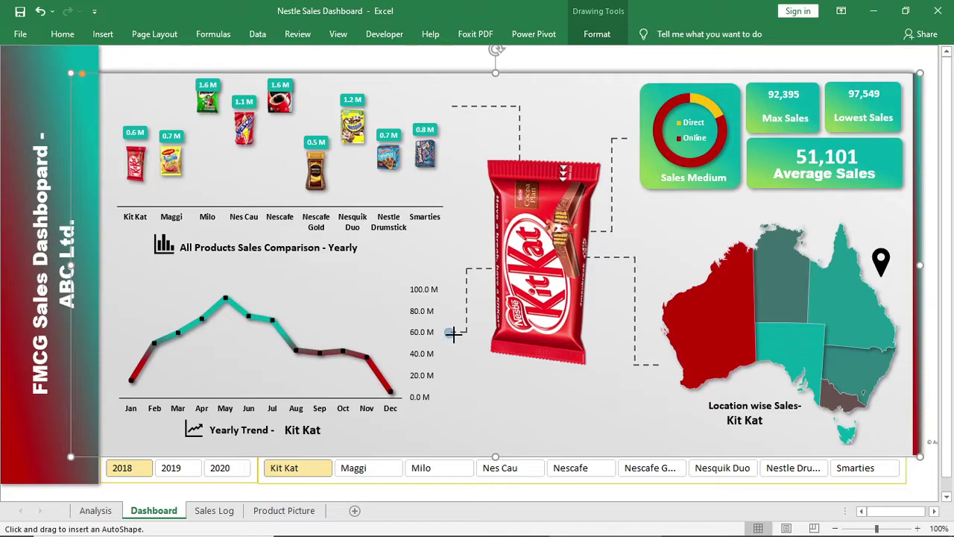
drag(453, 334, 452, 331)
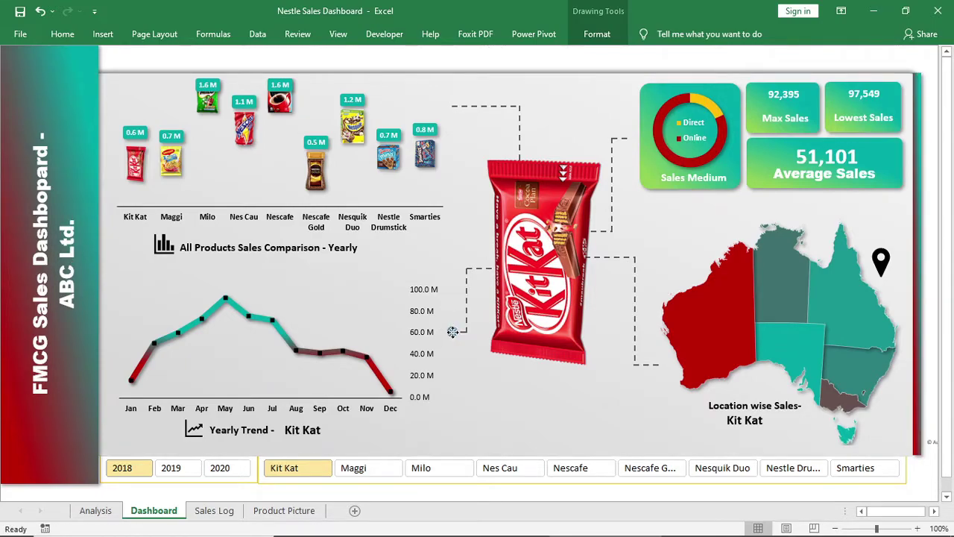
Step: Remove the outline of the circle at the yearly trend connector's end and give it an outer shadow
click(596, 34)
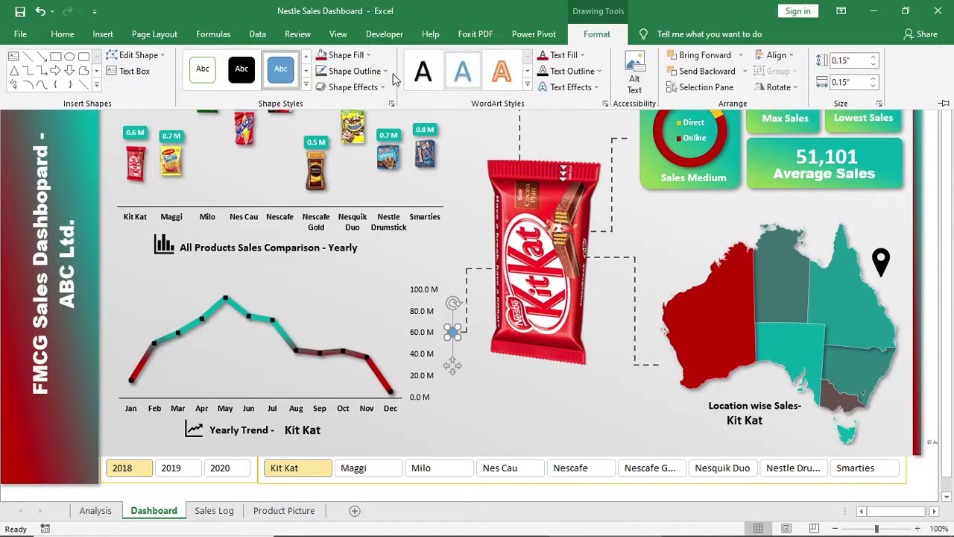
click(386, 78)
click(357, 242)
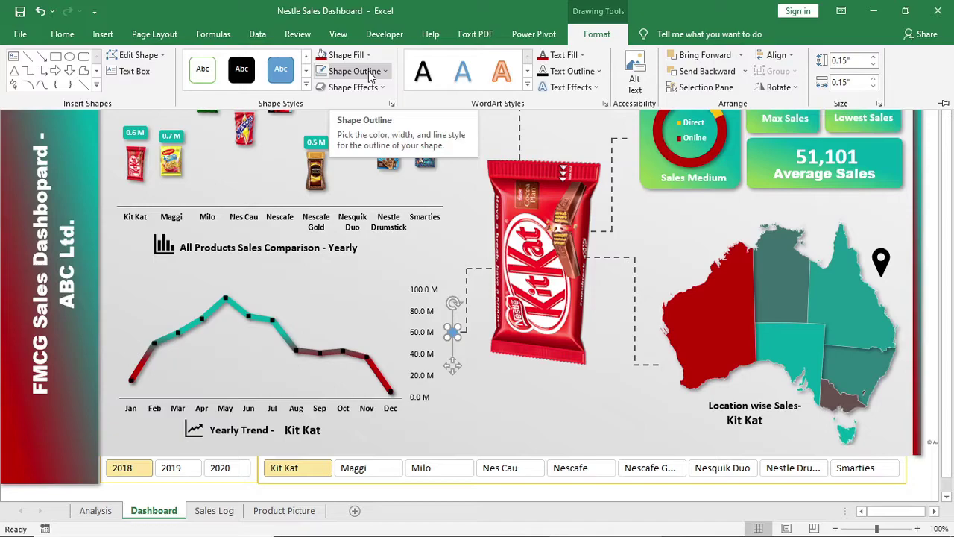
click(354, 86)
mouse_move(365, 146)
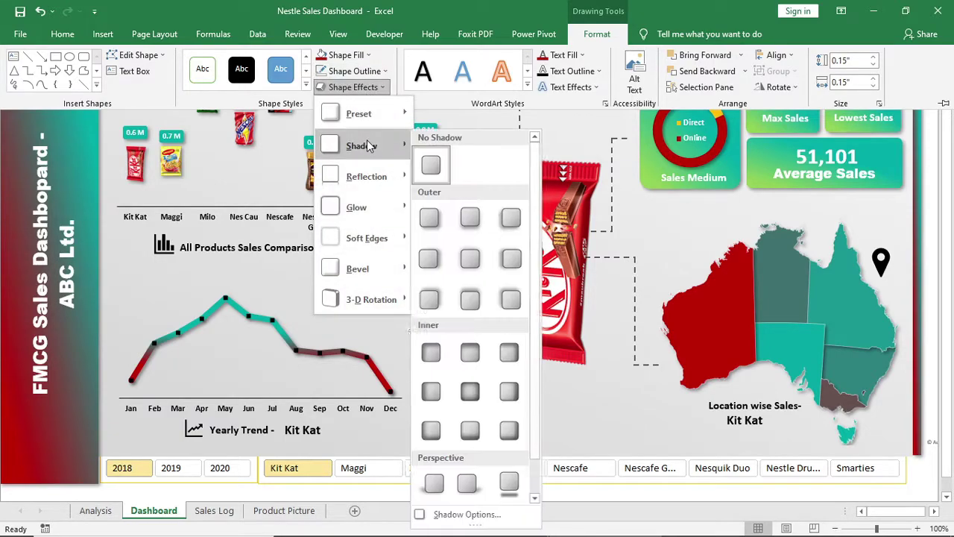
click(433, 217)
Step: Apply the largest blue glow to the connector circle and fill it with standard red
click(358, 86)
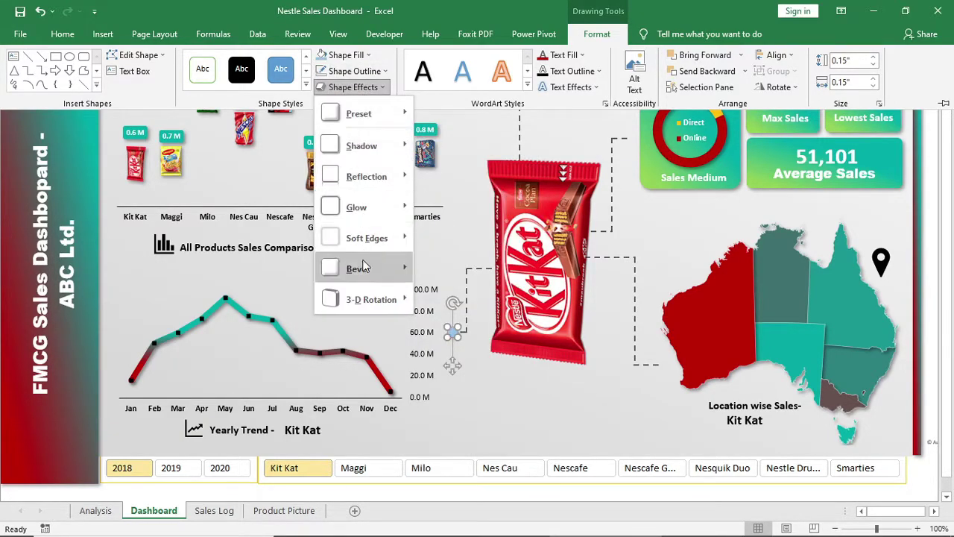
mouse_move(358, 207)
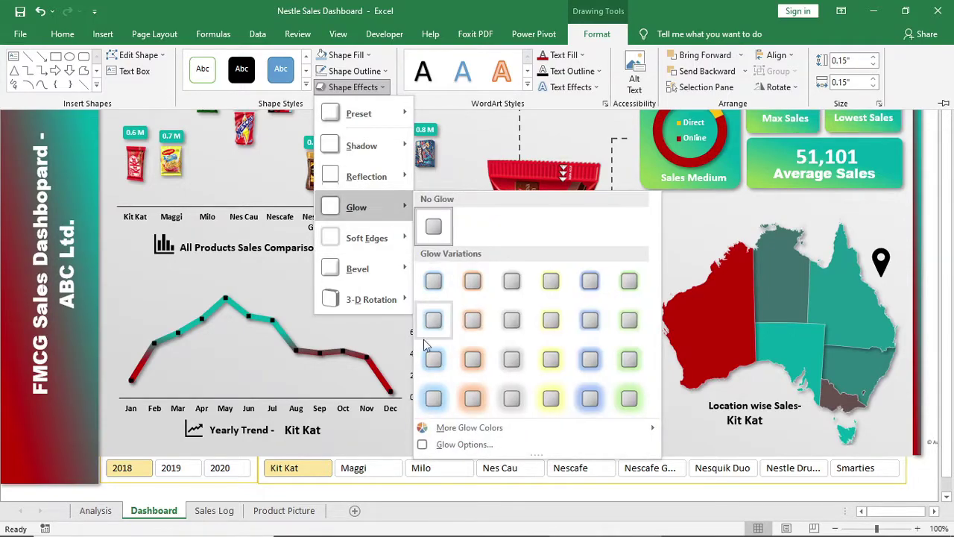
click(433, 397)
click(346, 55)
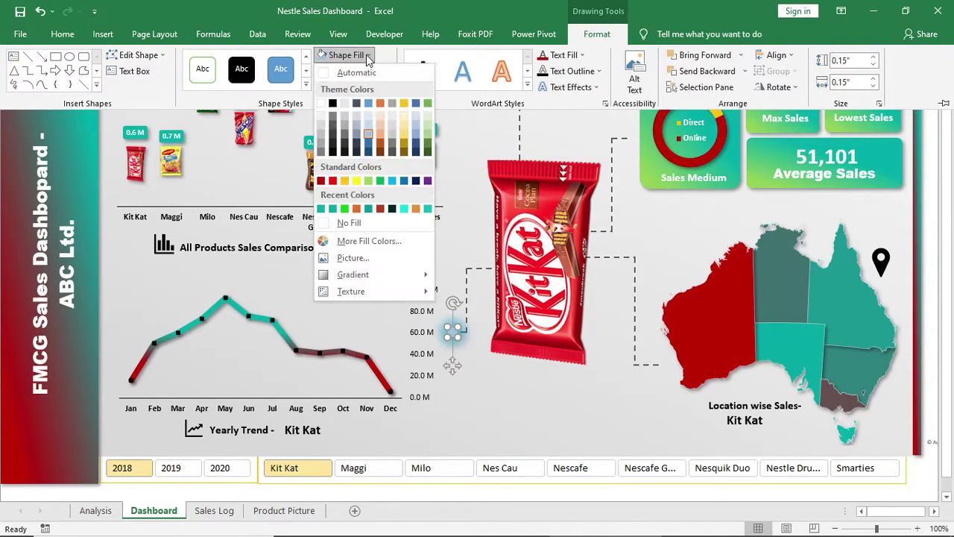
click(333, 181)
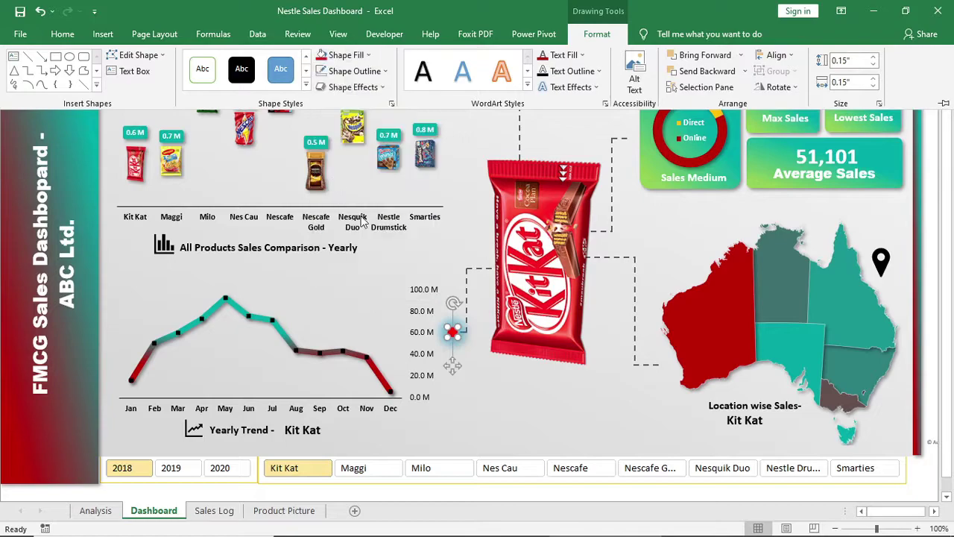
key(ctrl+F1)
click(499, 422)
Step: Copy the glowing red circle to the connector ends at the comparison chart, the Sales Medium card and the map
drag(452, 332, 453, 114)
click(626, 139)
click(657, 365)
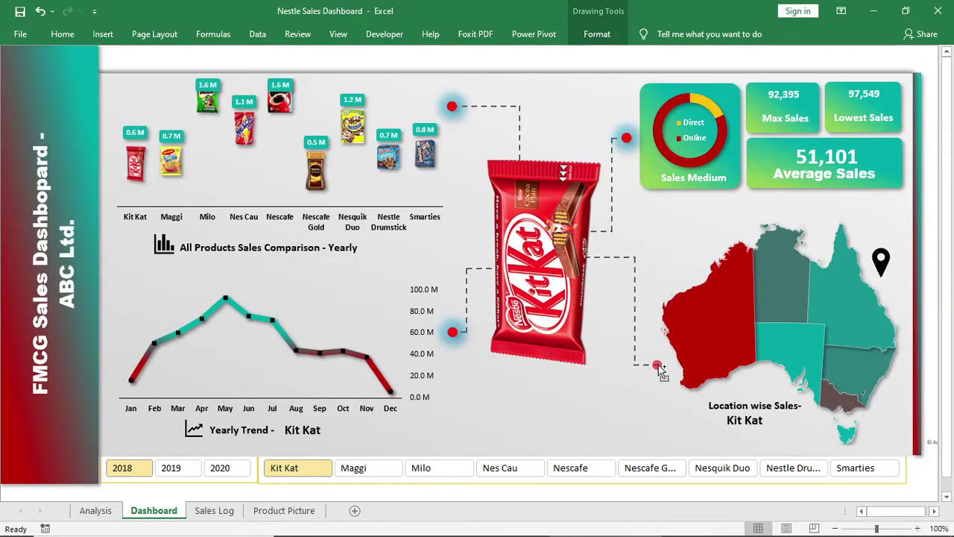
Step: Copy the Kit Kat product name label from the Yearly Trend title to just below the product picture
click(246, 245)
click(300, 440)
drag(301, 440, 514, 389)
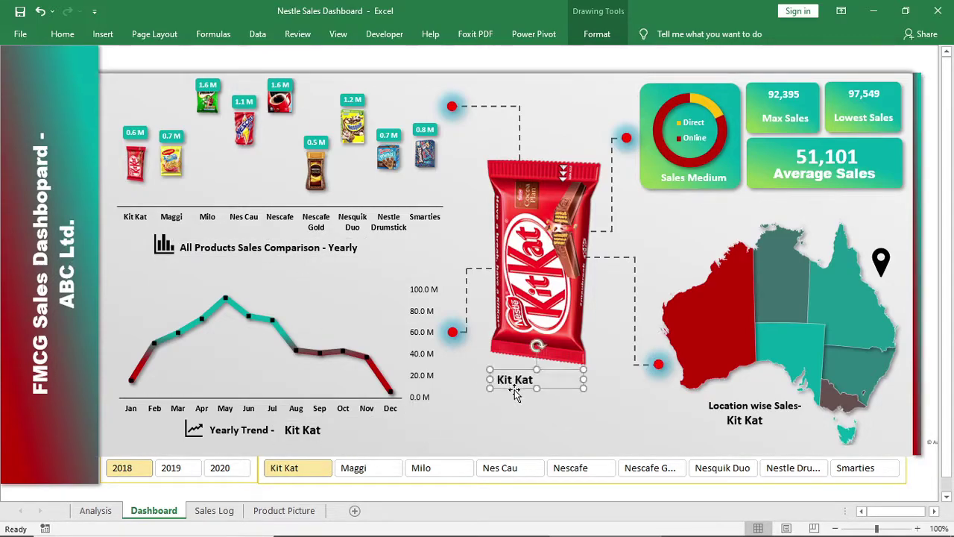
Step: Format the copied product name label as centred, italic Agency FB at 24 pt and enlarge its text box
click(62, 34)
click(258, 82)
click(96, 82)
click(153, 60)
click(105, 180)
click(199, 61)
click(199, 60)
click(199, 60)
click(199, 60)
click(199, 60)
drag(490, 379, 471, 380)
drag(583, 379, 598, 381)
drag(537, 388, 537, 404)
Step: Increase the product name label's font size by four more steps and widen its text box on both sides
click(62, 33)
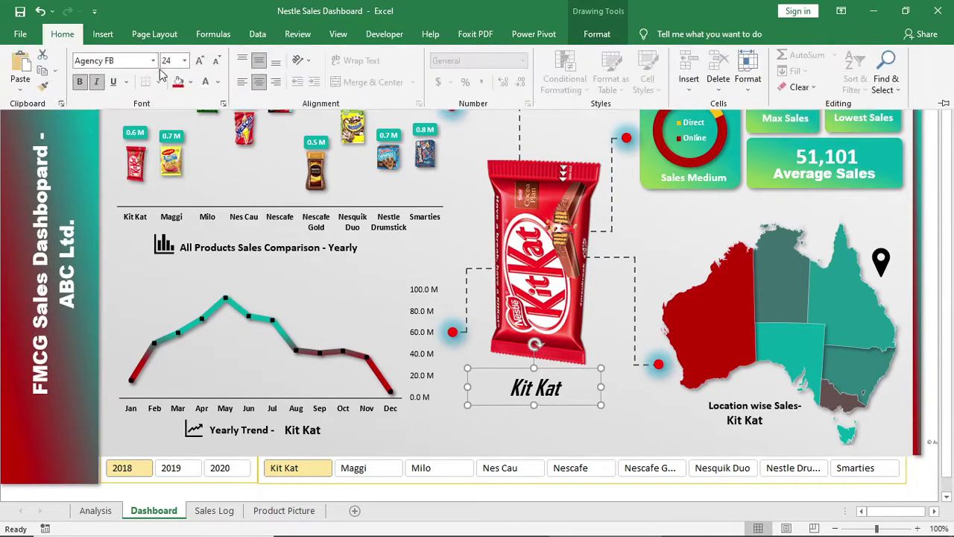
click(199, 60)
click(199, 60)
click(199, 60)
click(199, 60)
click(466, 386)
drag(467, 387, 456, 386)
drag(600, 387, 616, 386)
click(564, 427)
drag(567, 404, 567, 407)
click(555, 433)
click(469, 496)
Step: Test the slicers with year 2020 and the products Milo, Nes Cau and Nescafe Gold
click(219, 467)
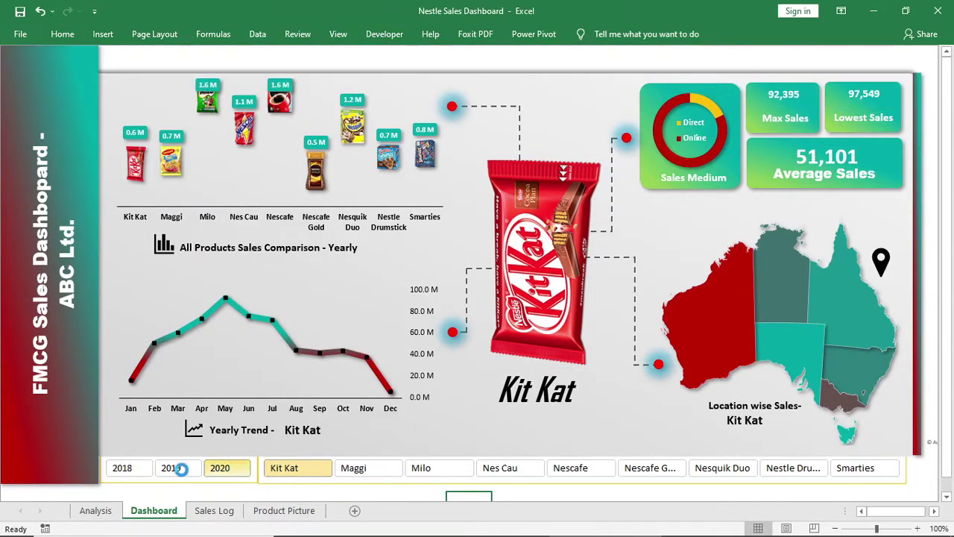
click(446, 470)
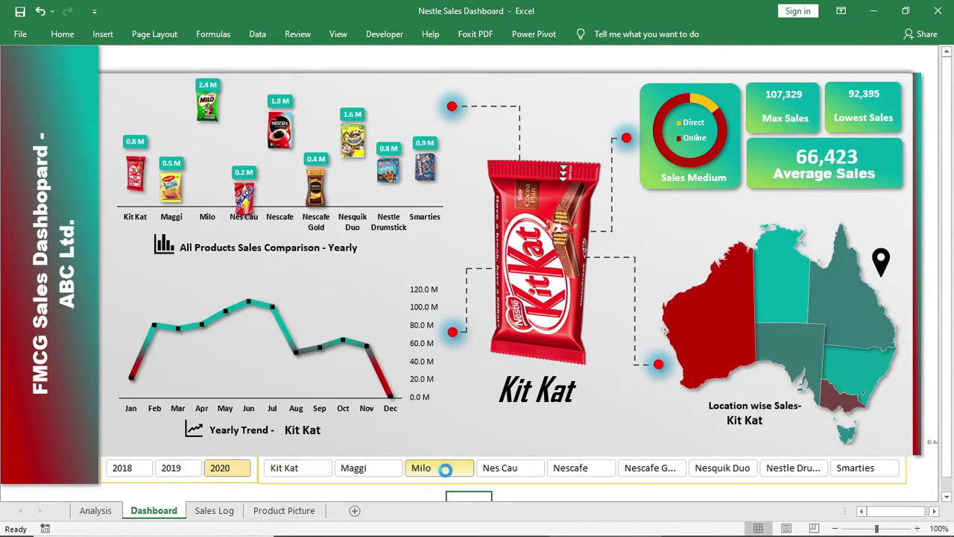
click(508, 471)
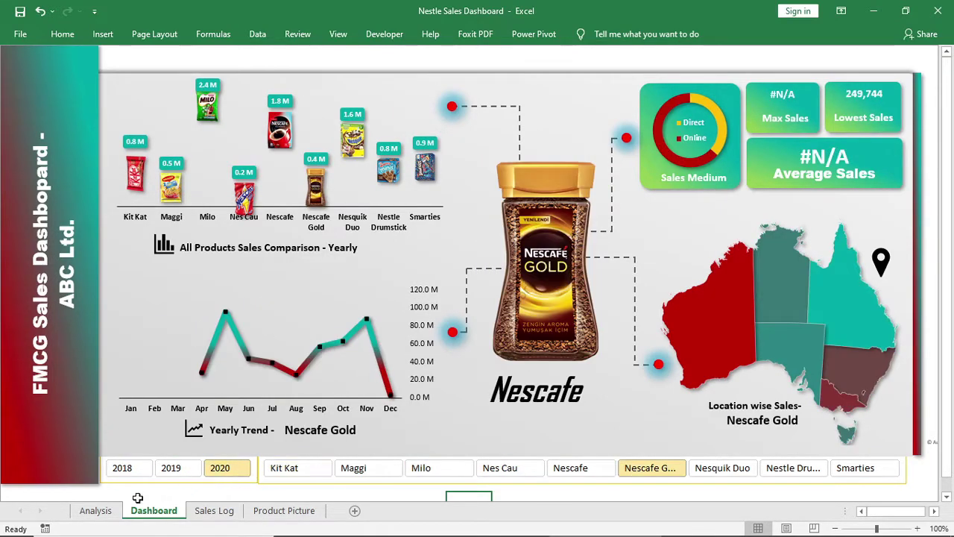
Step: On the Analysis sheet, wrap the January sales VLOOKUP in M4 in IFERROR returning 0 and fill it down to December
click(96, 510)
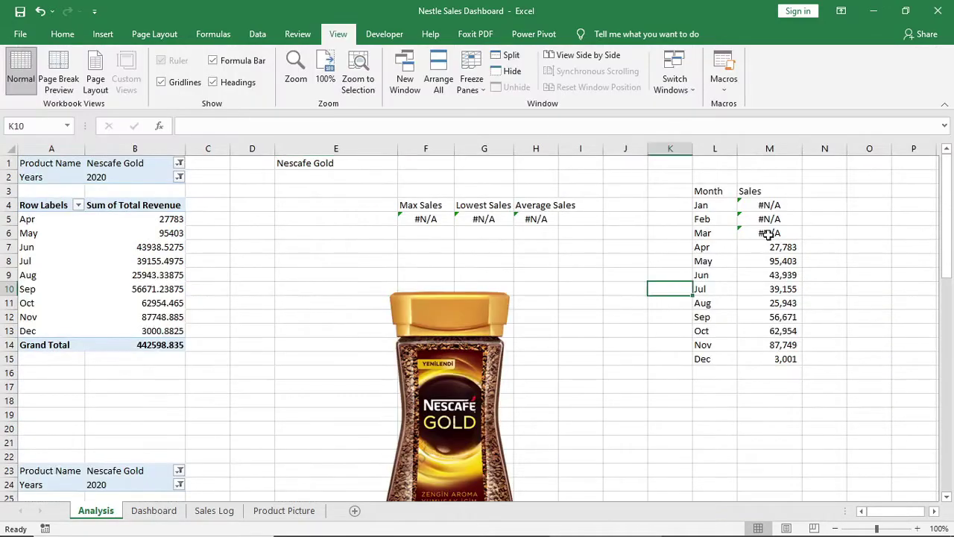
click(769, 205)
click(193, 123)
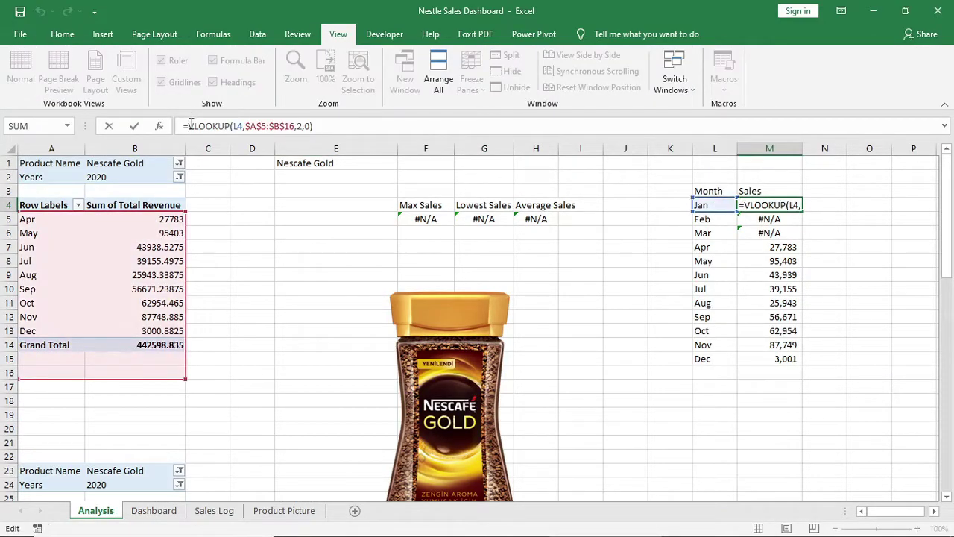
text(IFERROR()
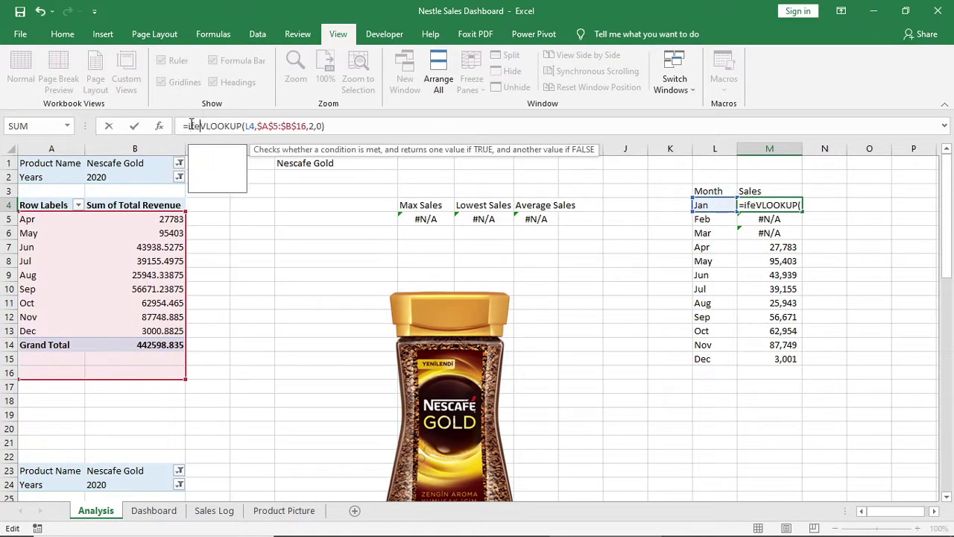
click(372, 126)
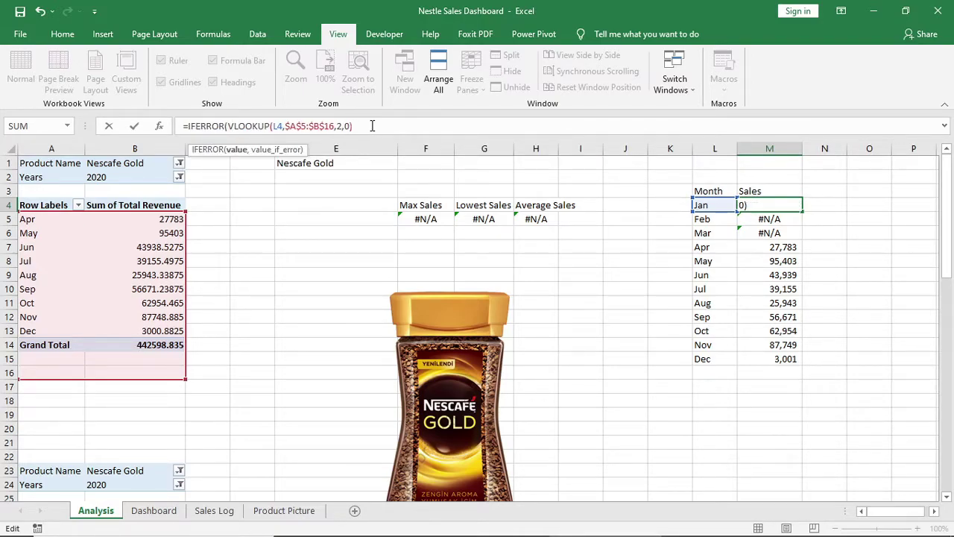
text(,0)
key(Return)
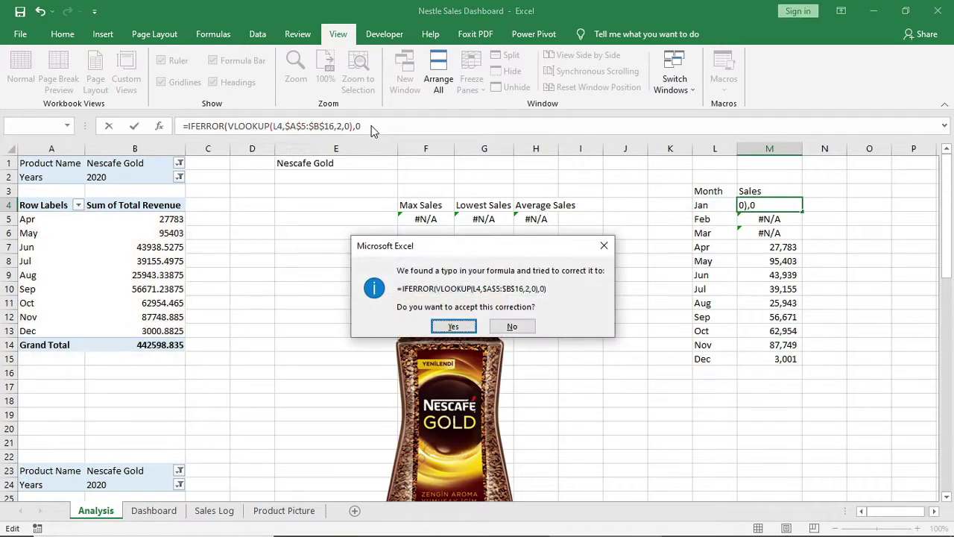
click(453, 326)
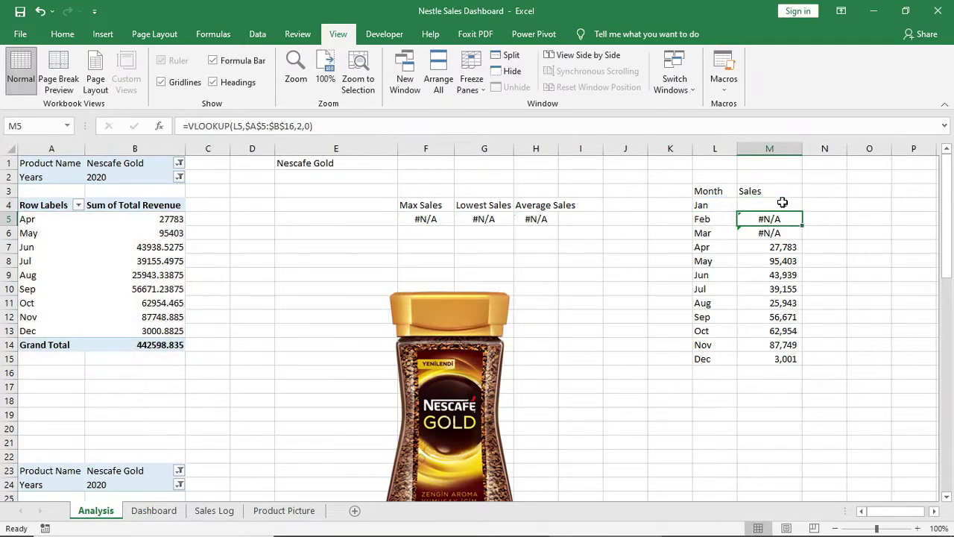
drag(804, 211, 803, 366)
click(626, 308)
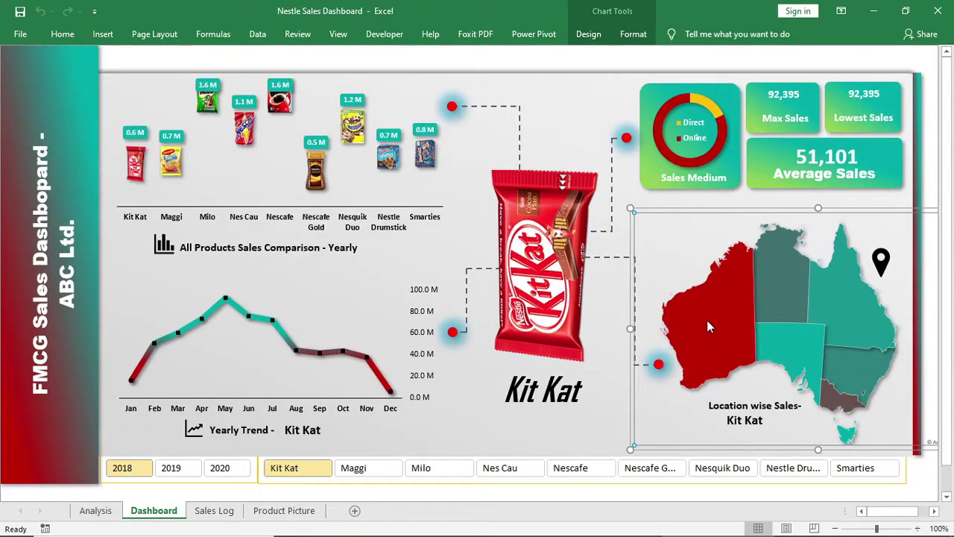
Step: Add data labels to the Australia map on the dashboard showing category name and value, separated by a new line
right_click(709, 325)
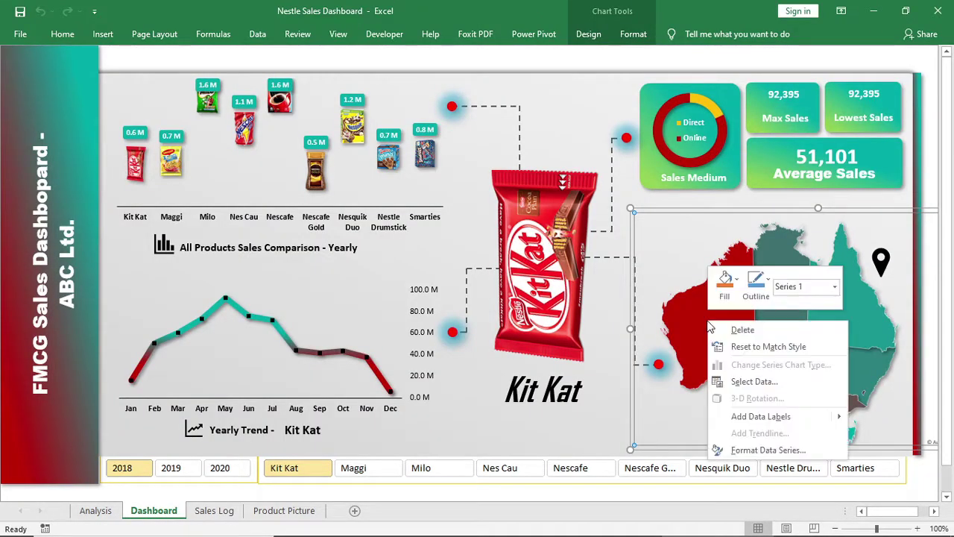
click(738, 425)
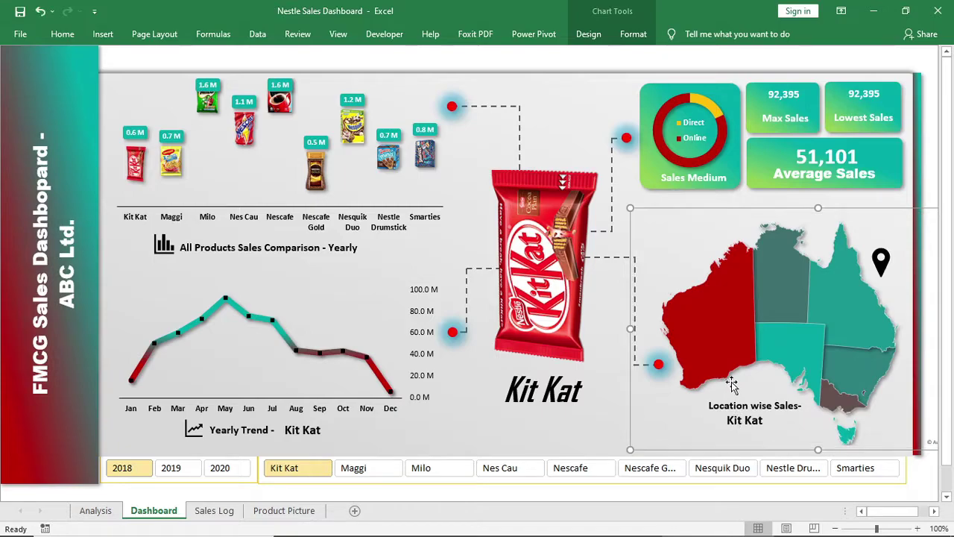
right_click(719, 319)
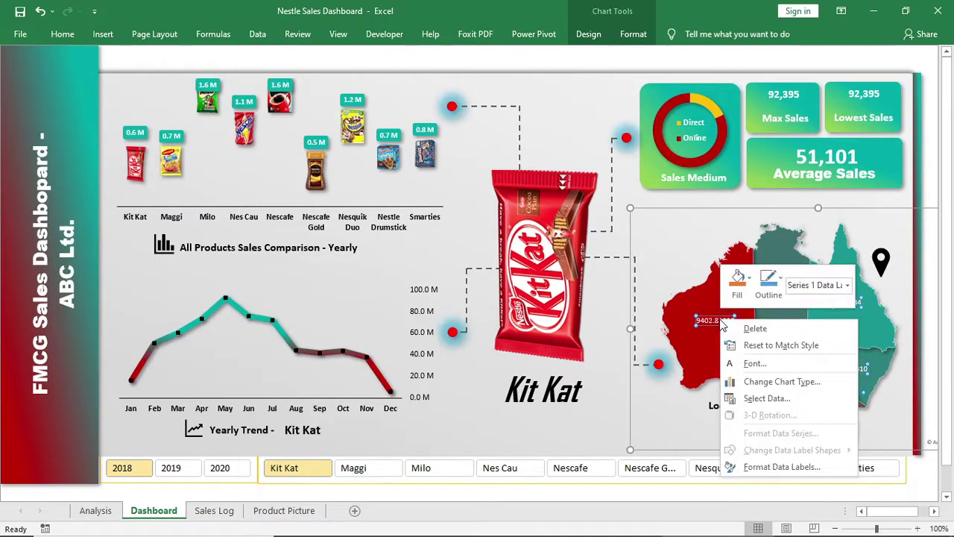
click(753, 465)
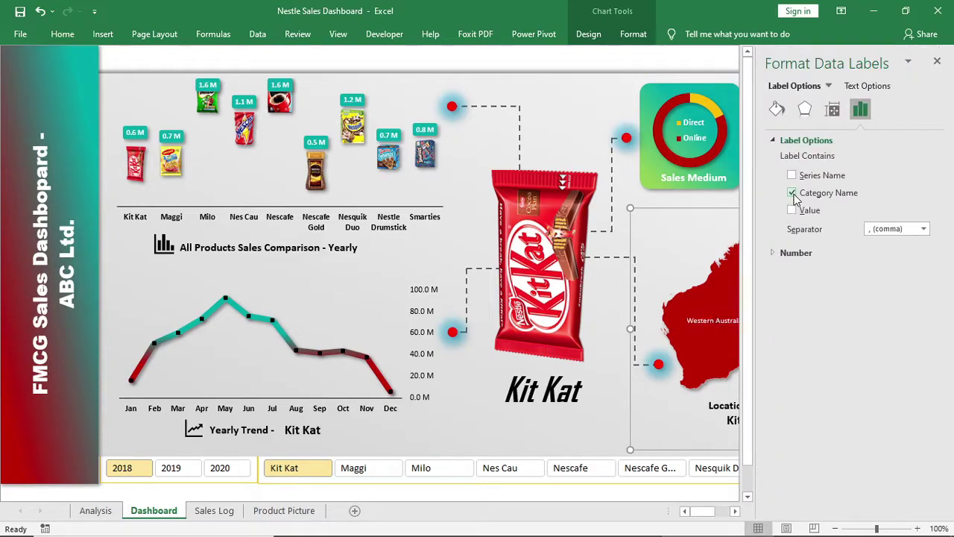
click(734, 511)
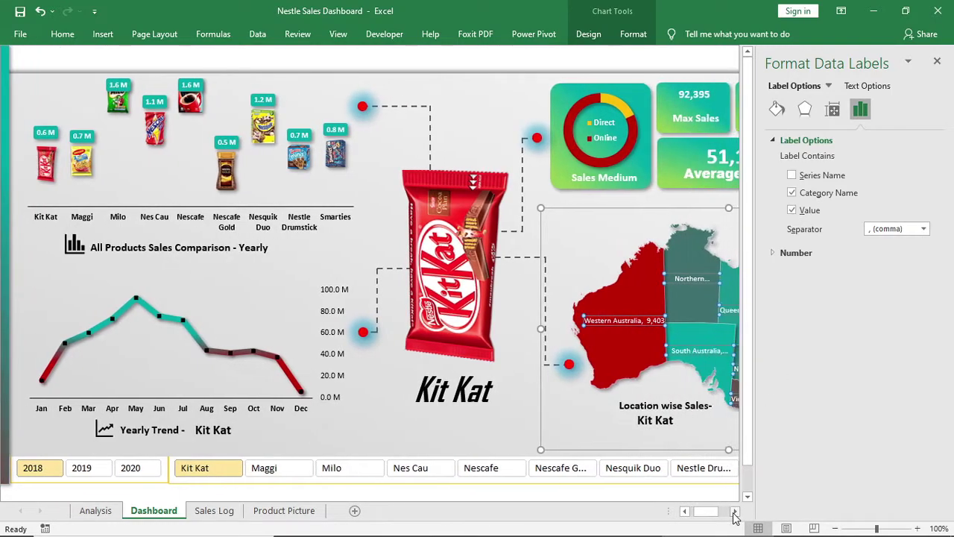
click(924, 229)
click(897, 269)
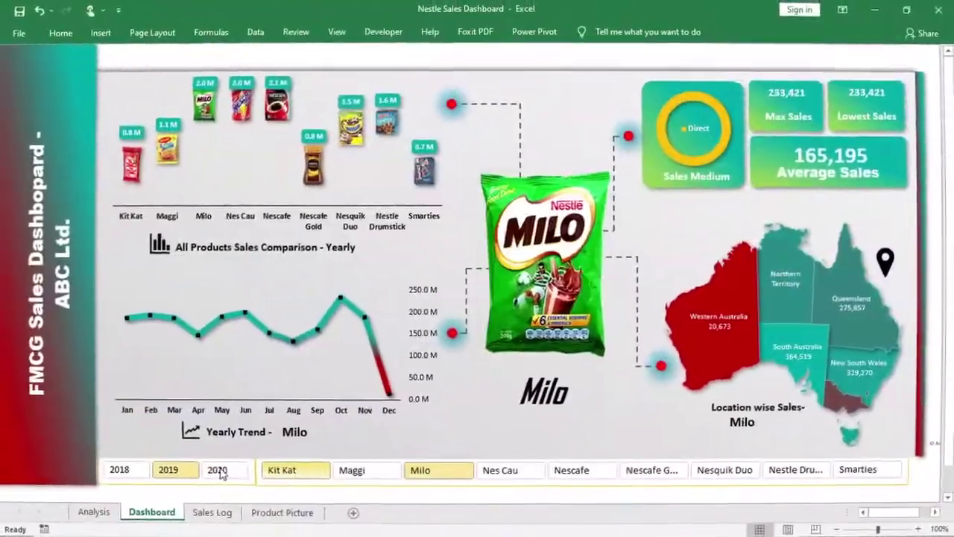
Step: Test the slicers with years 2020 and 2018 and the products from Nes Cau through Nestle Drumstick
click(220, 467)
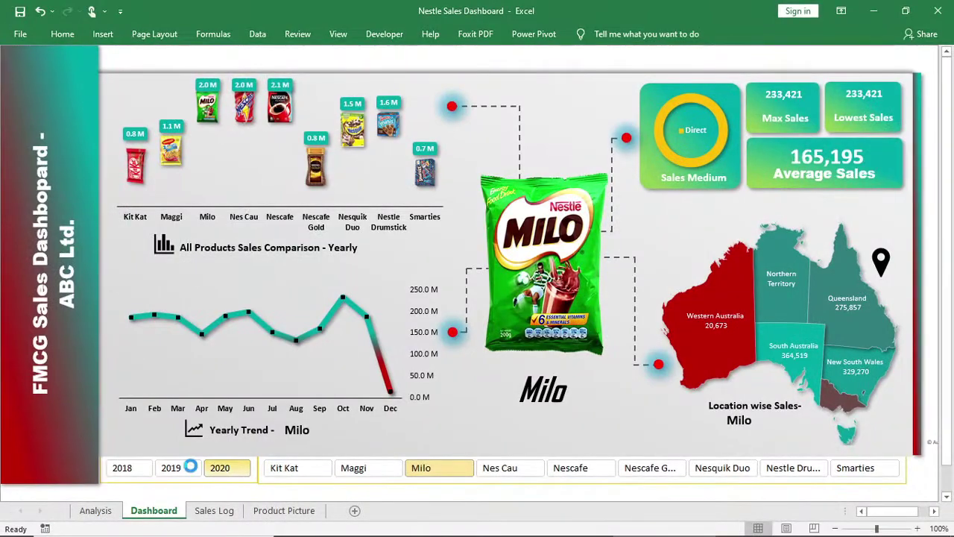
click(135, 474)
click(500, 468)
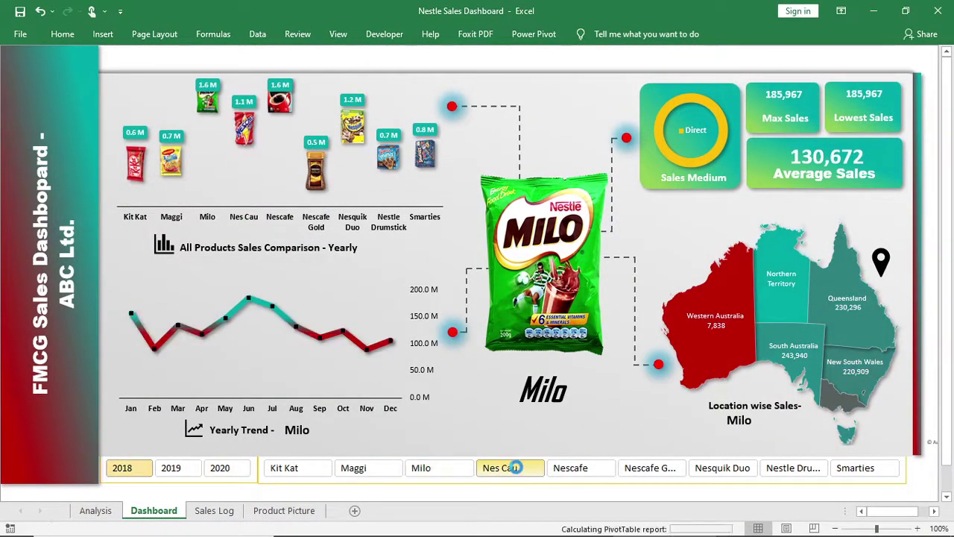
click(571, 467)
click(650, 467)
click(722, 467)
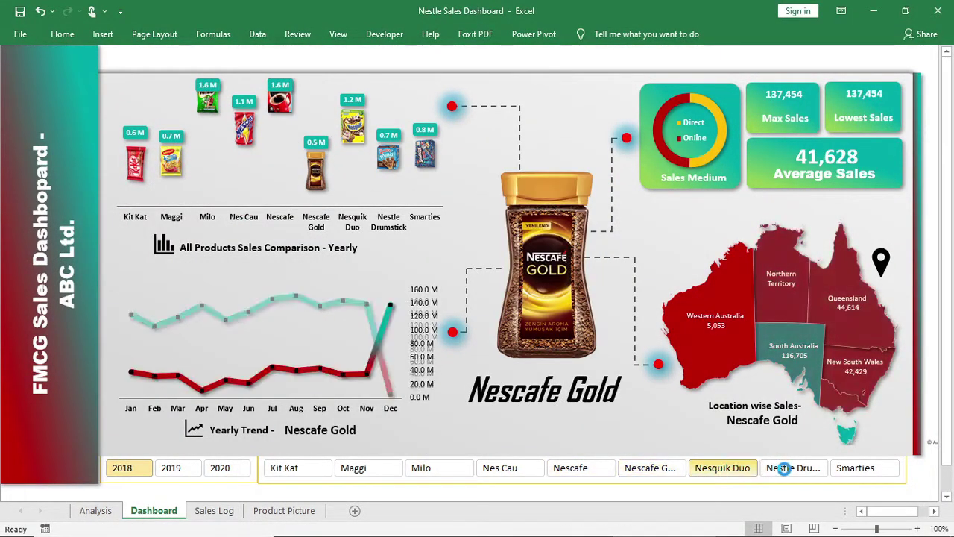
click(788, 473)
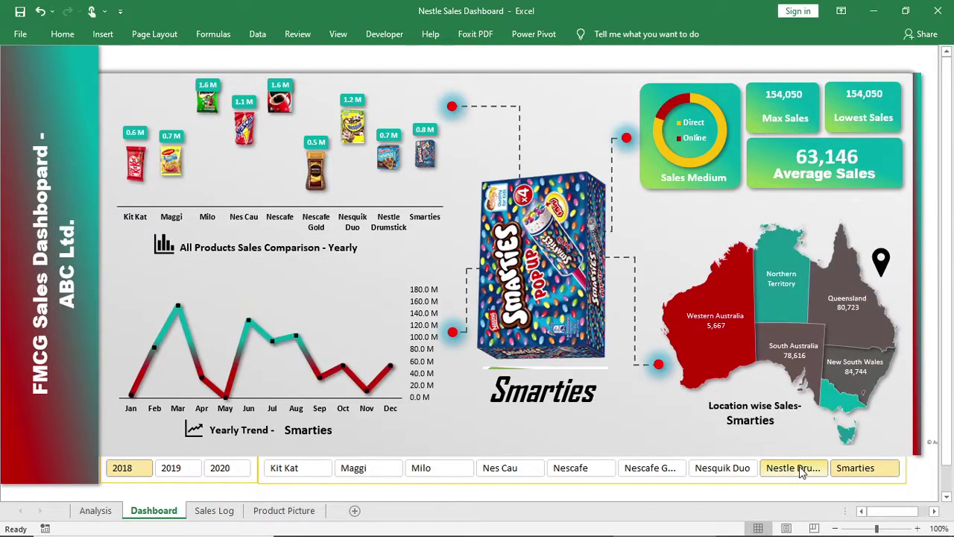